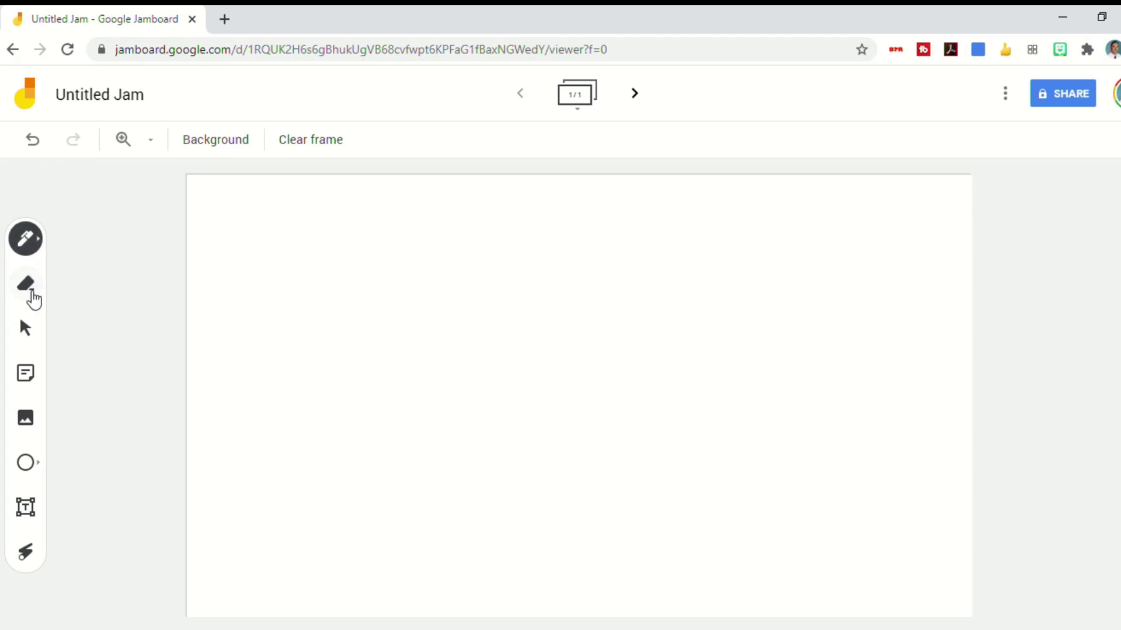
Handwrite the word 'Edtech' in blue pen near the frame's top-left
click(28, 248)
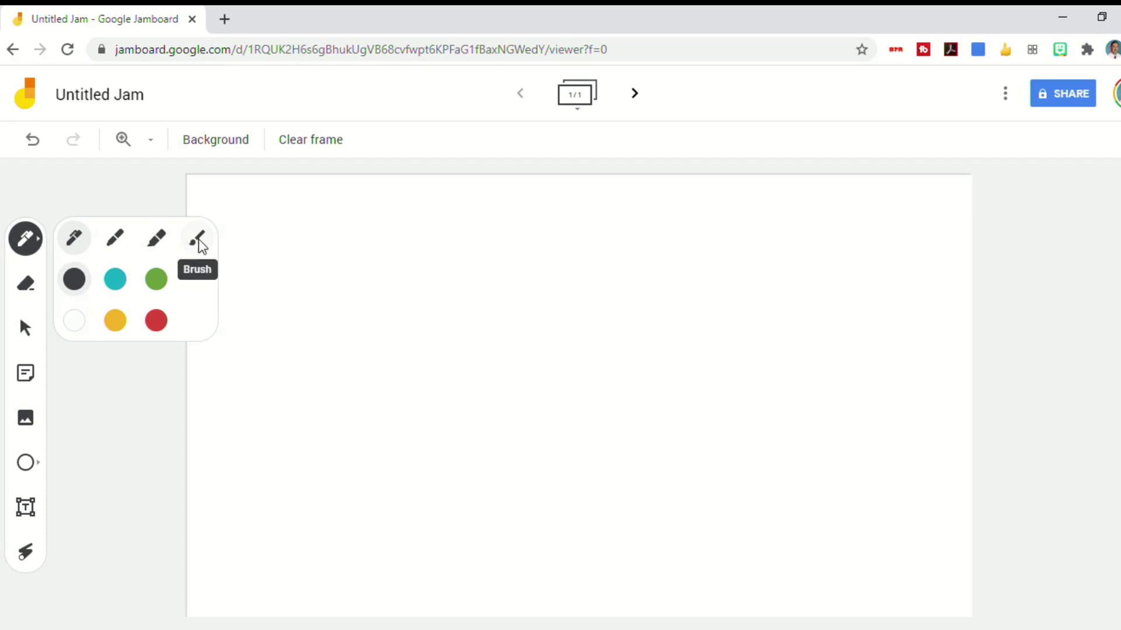
click(116, 279)
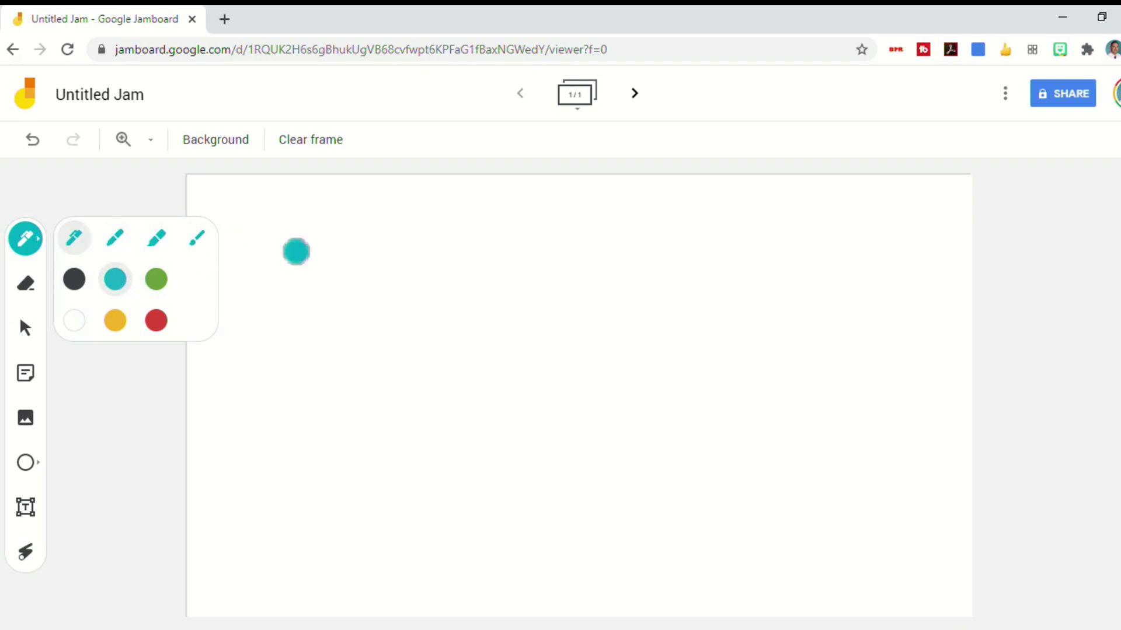
mouse_move(294, 226)
mouse_down()
mouse_move(292, 268)
mouse_move(318, 260)
mouse_move(321, 242)
mouse_move(300, 230)
mouse_move(318, 222)
mouse_move(383, 255)
mouse_move(402, 235)
mouse_move(433, 258)
mouse_move(486, 264)
mouse_up()
click(412, 247)
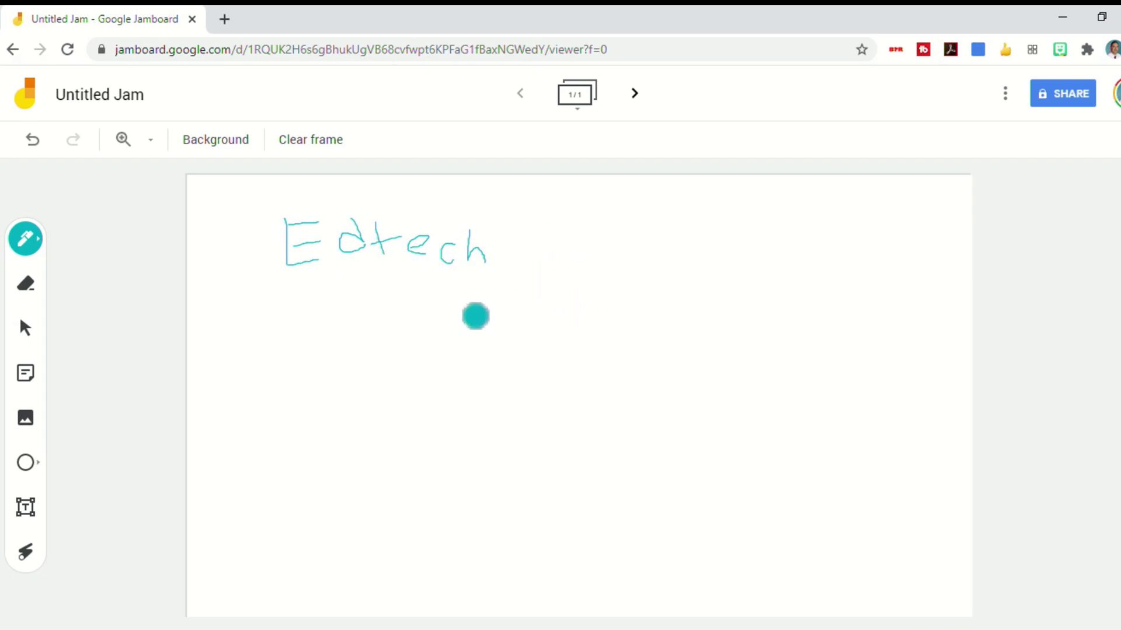
Erase the Edtech strokes, clear the frame, undo, then clear the frame again
click(26, 286)
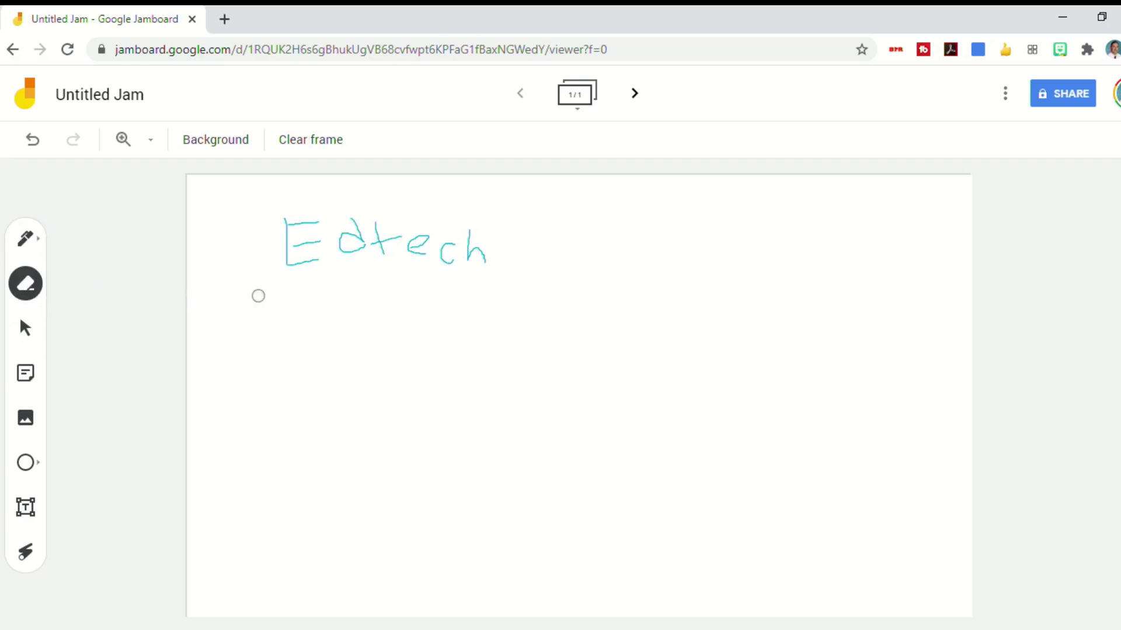
mouse_move(295, 238)
mouse_down()
mouse_move(327, 225)
mouse_move(480, 252)
mouse_move(300, 234)
mouse_up()
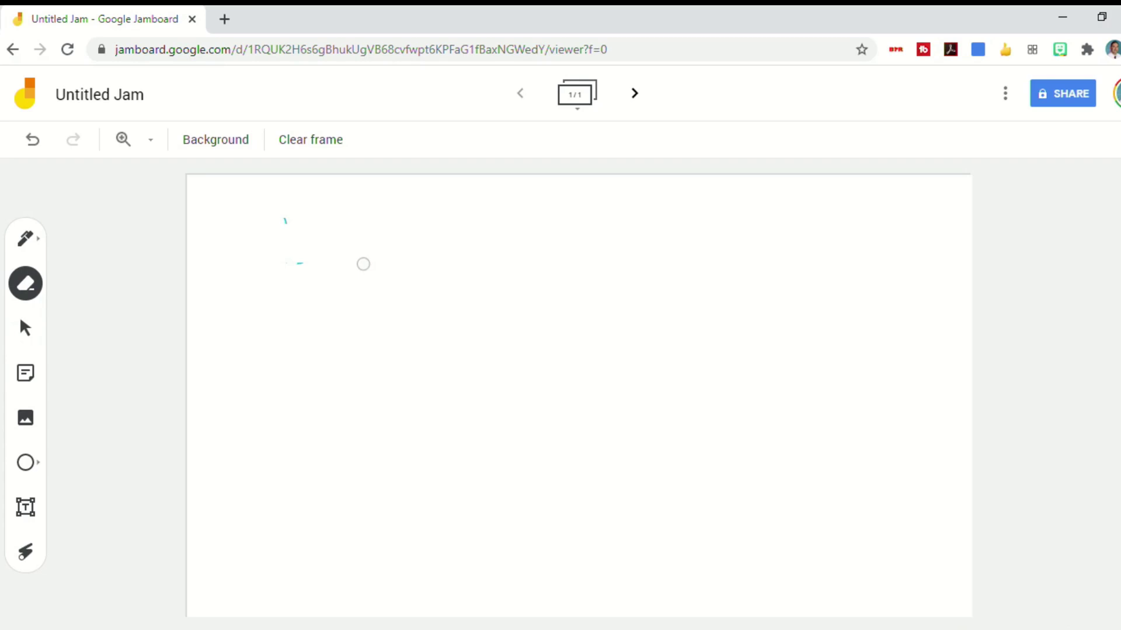
click(325, 148)
key(ctrl+z)
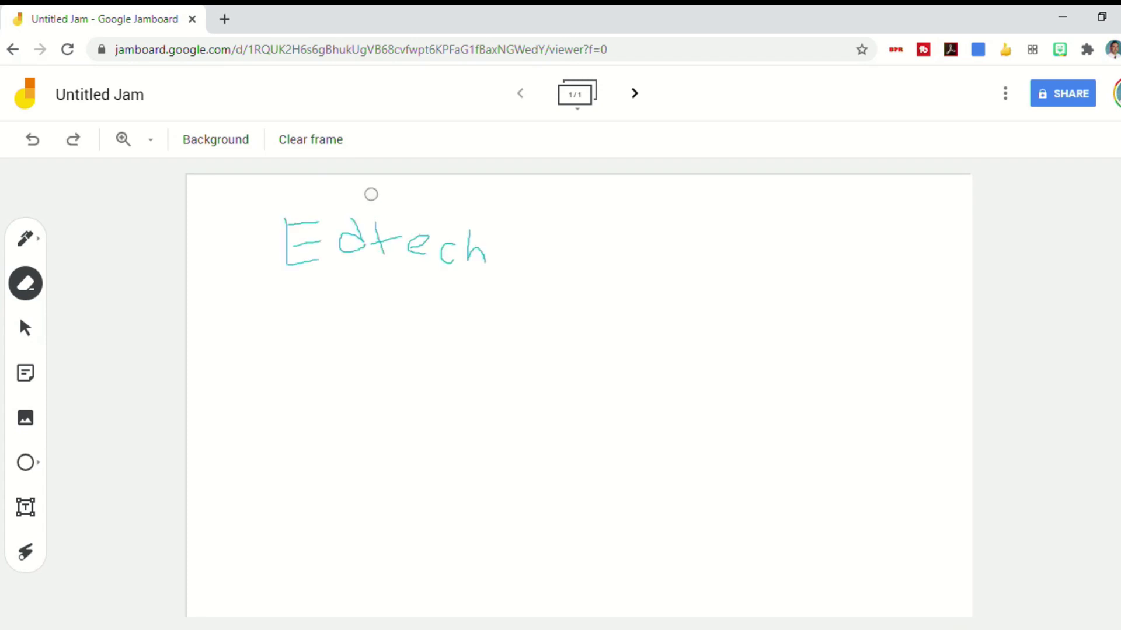
click(321, 156)
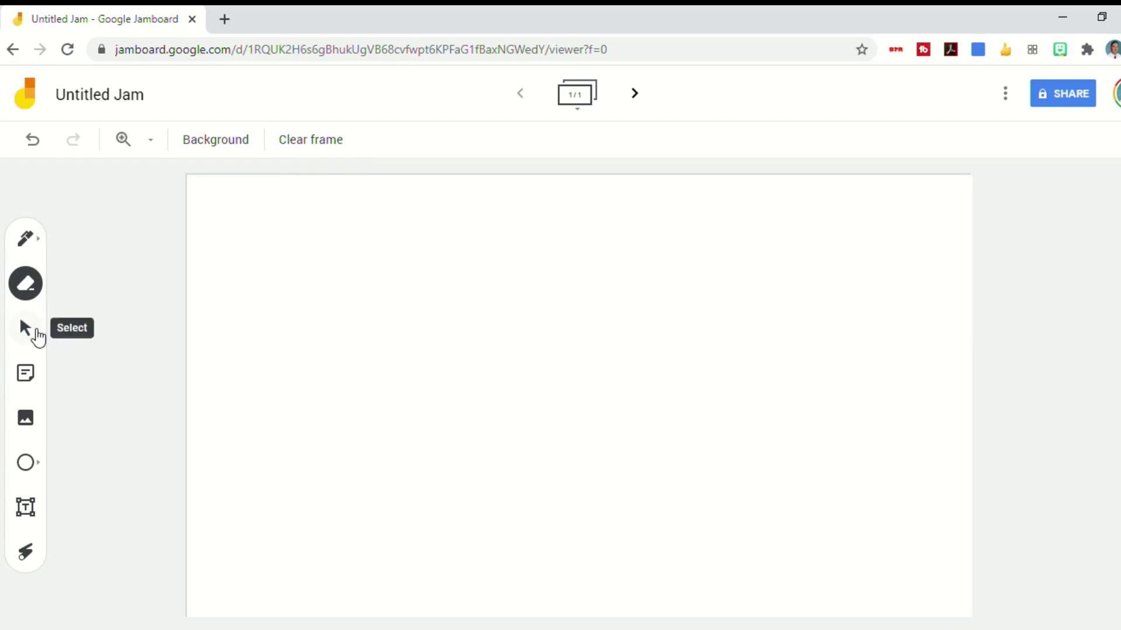
Add a sticky note reading 'The EdTech Show', trying green, blue, pink, orange and none before saving it yellow
click(38, 337)
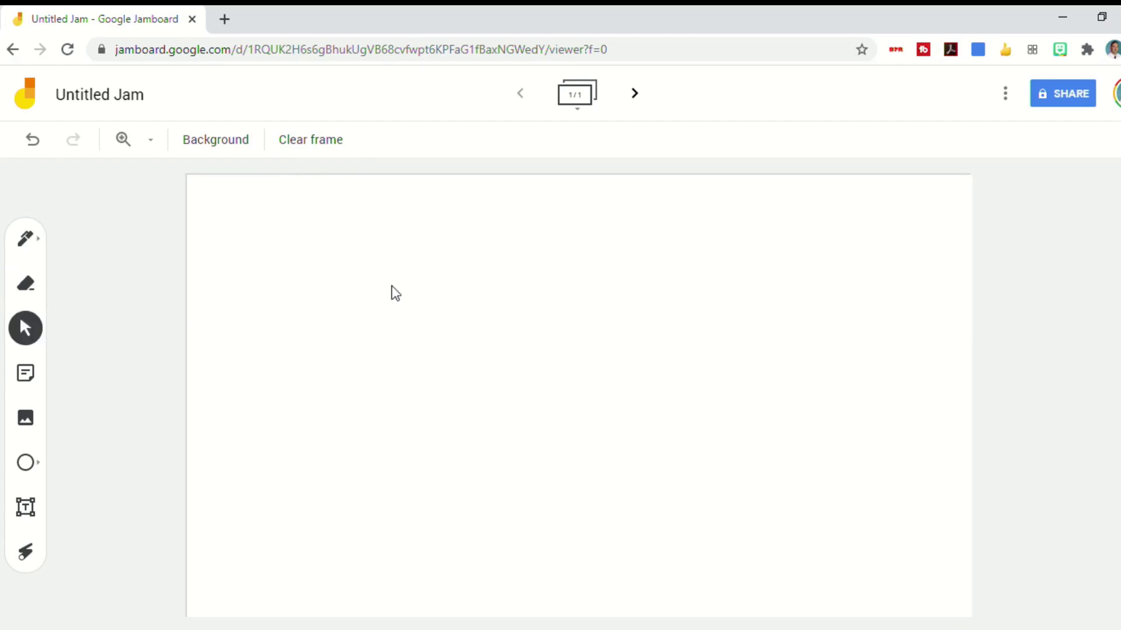
click(28, 378)
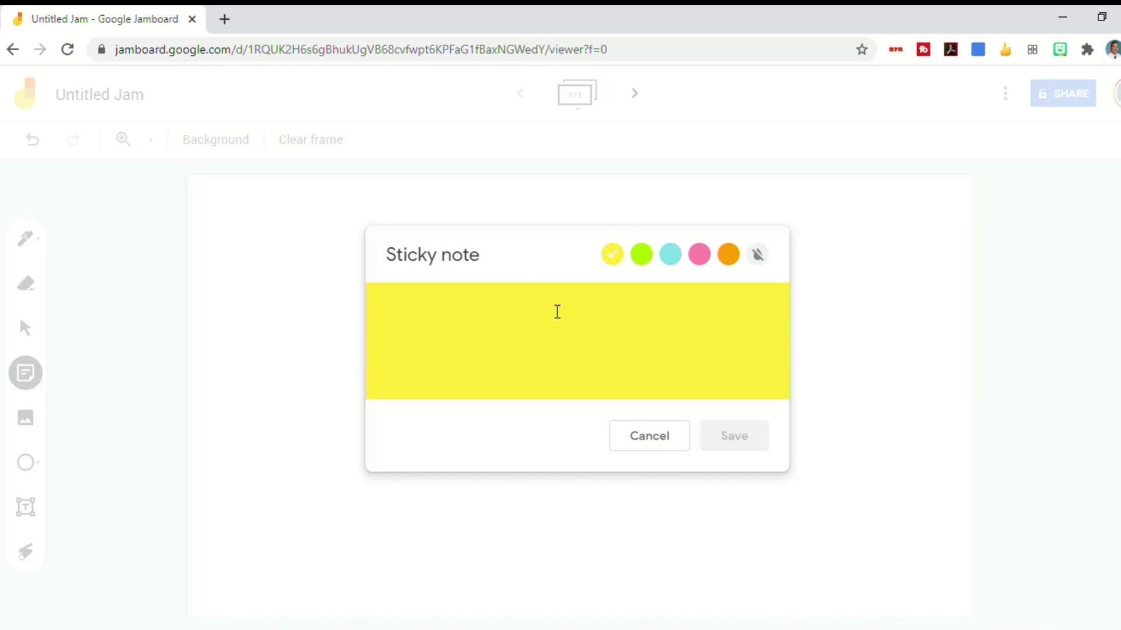
text(The EdTe)
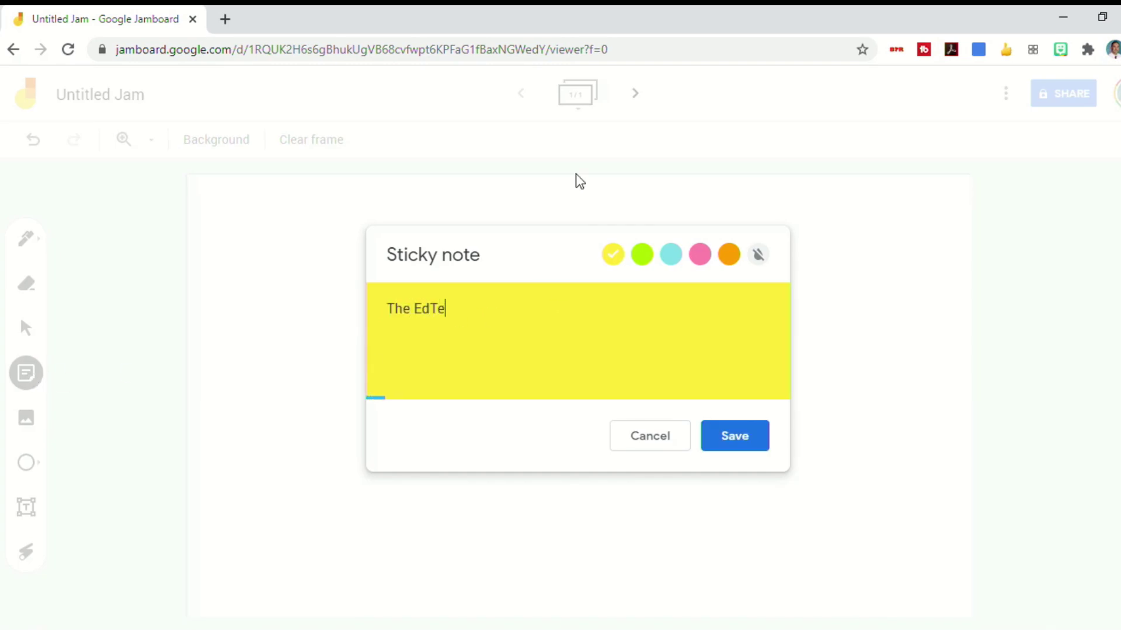
text(ch Show)
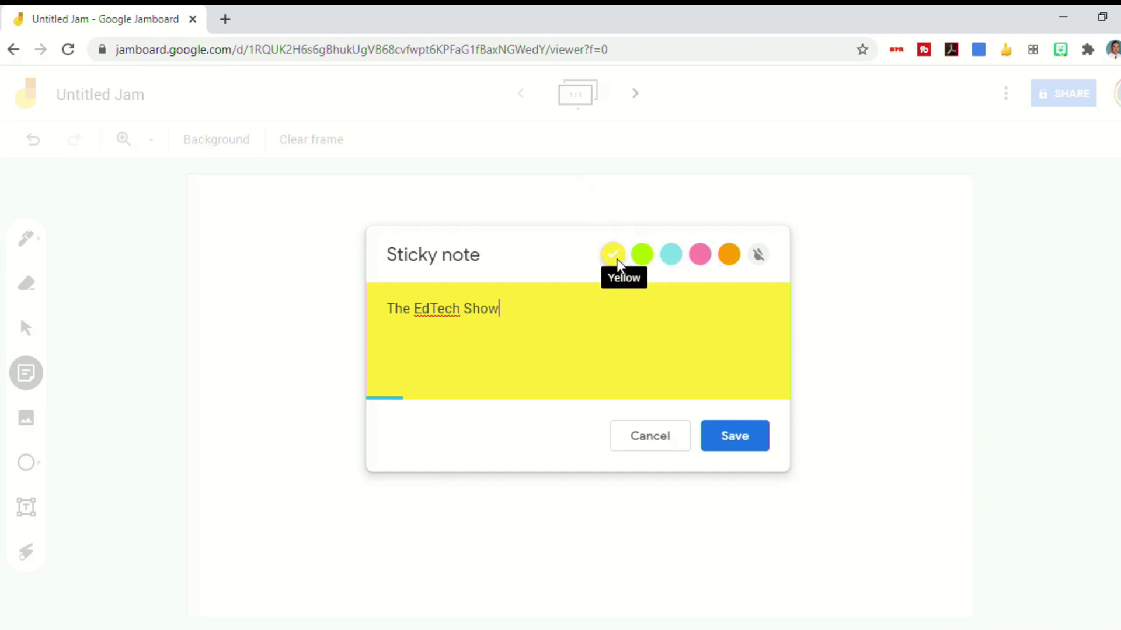
click(640, 257)
click(670, 255)
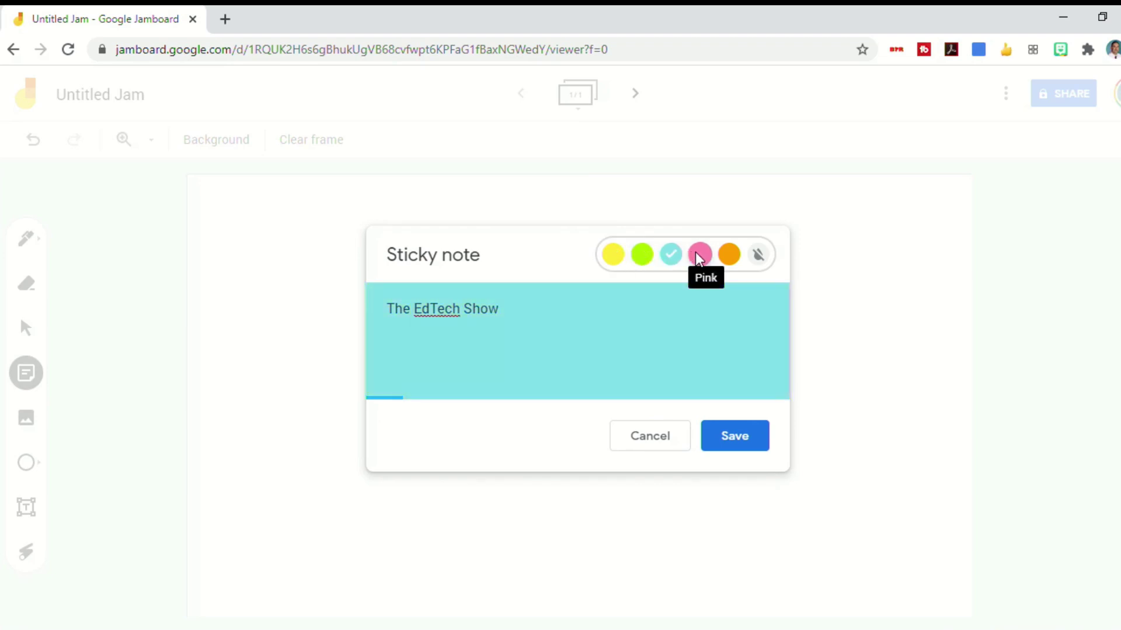
click(699, 254)
click(728, 255)
click(759, 255)
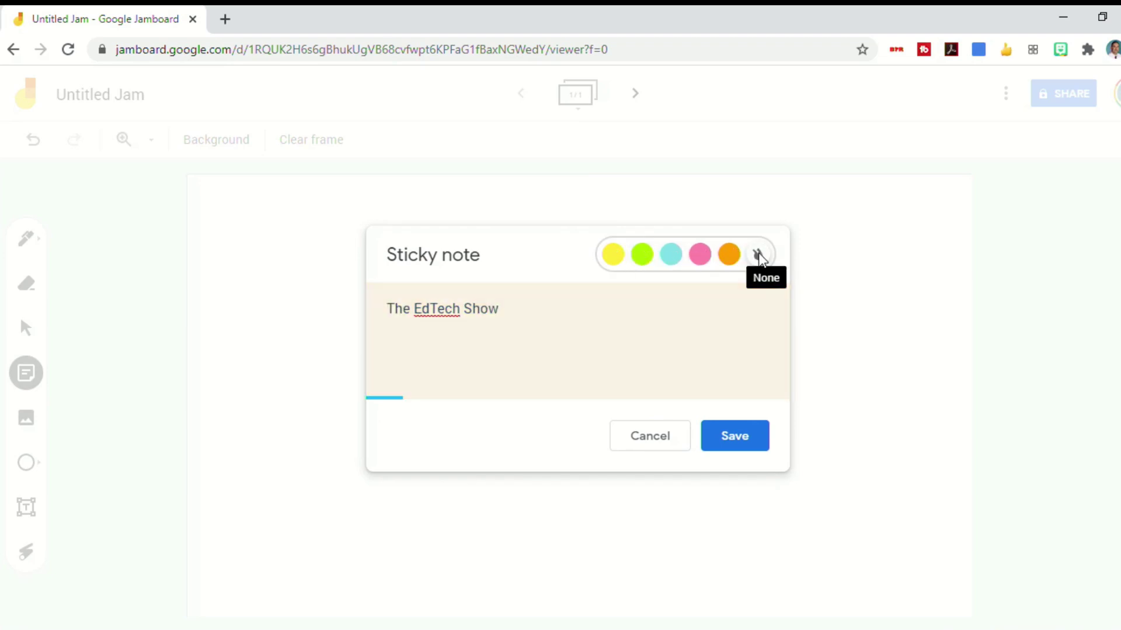
click(613, 255)
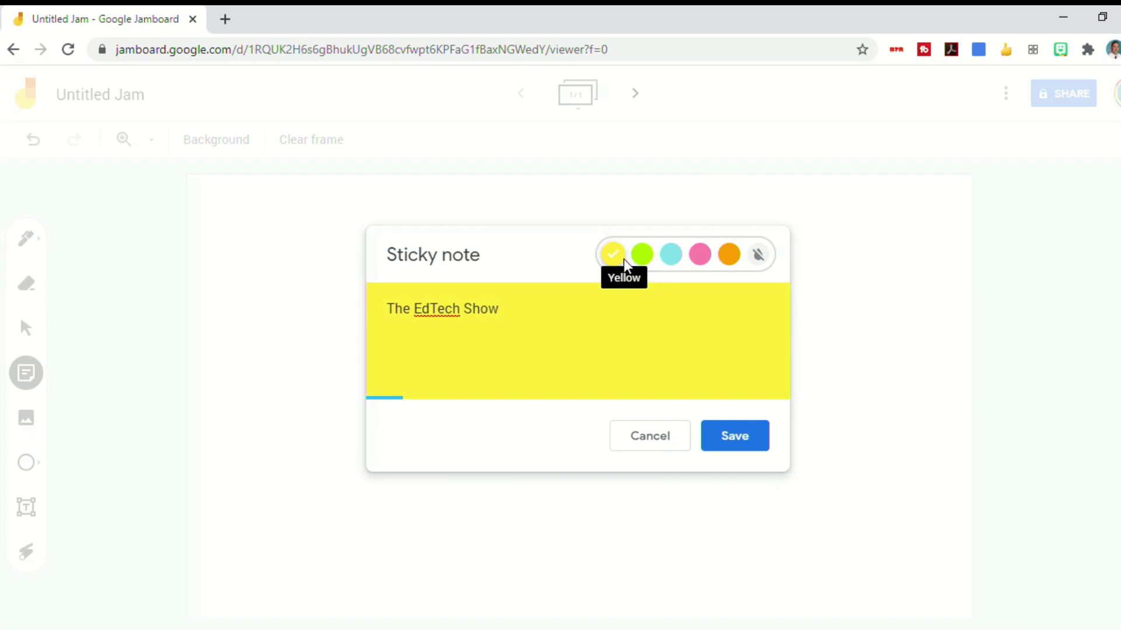
click(736, 431)
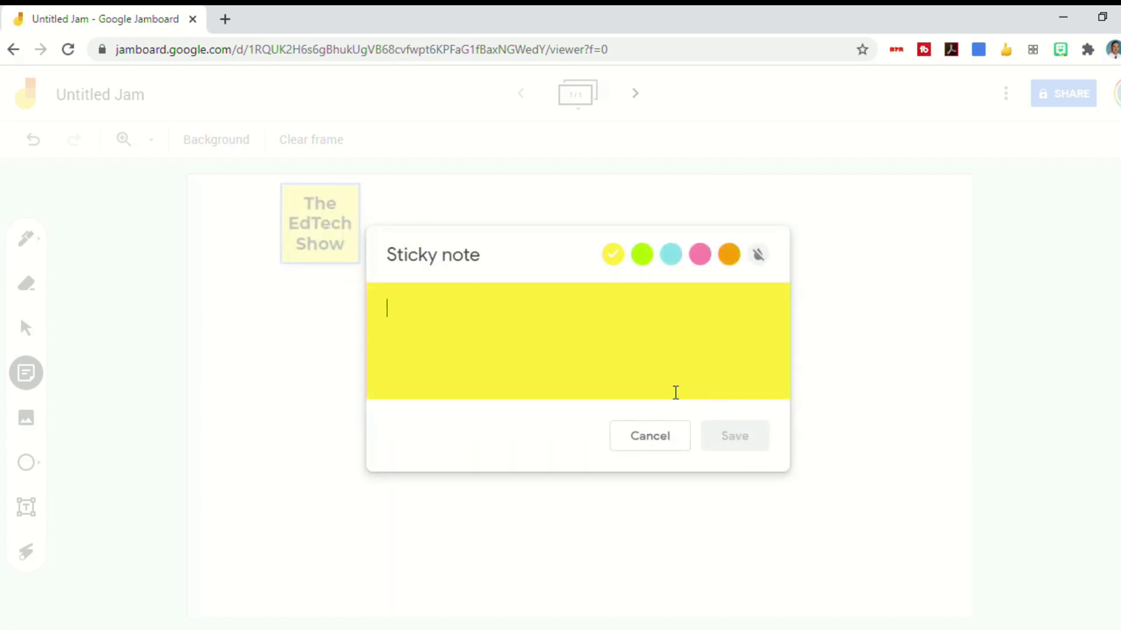
Resize The EdTech Show note, move it toward the frame's centre and tilt it slightly
click(663, 439)
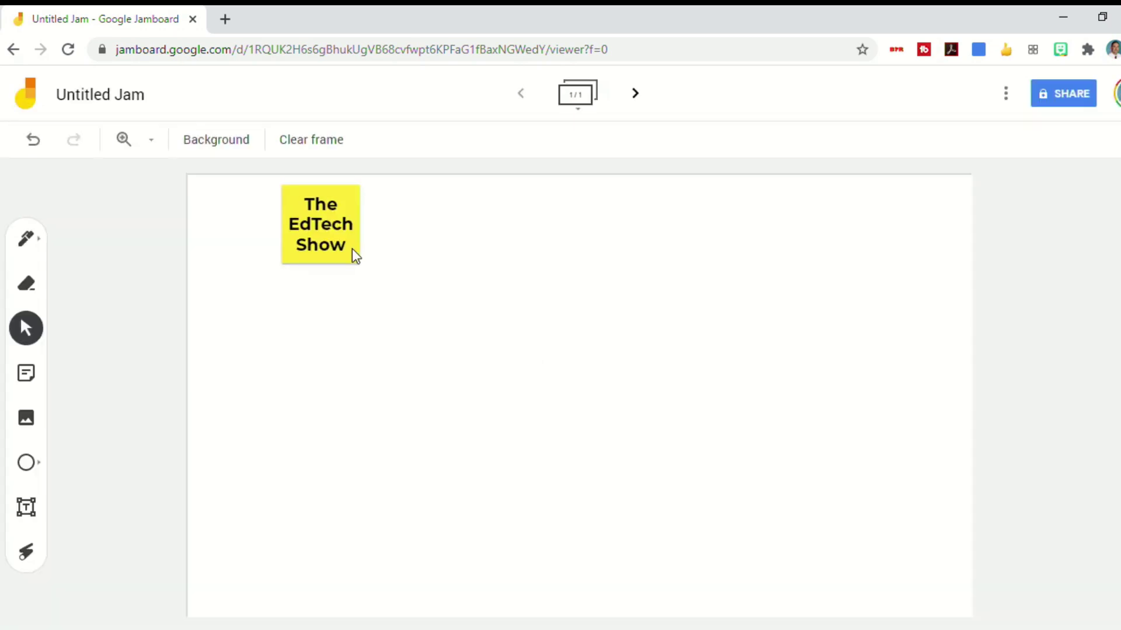
click(353, 251)
drag(360, 264, 318, 284)
drag(319, 236, 482, 310)
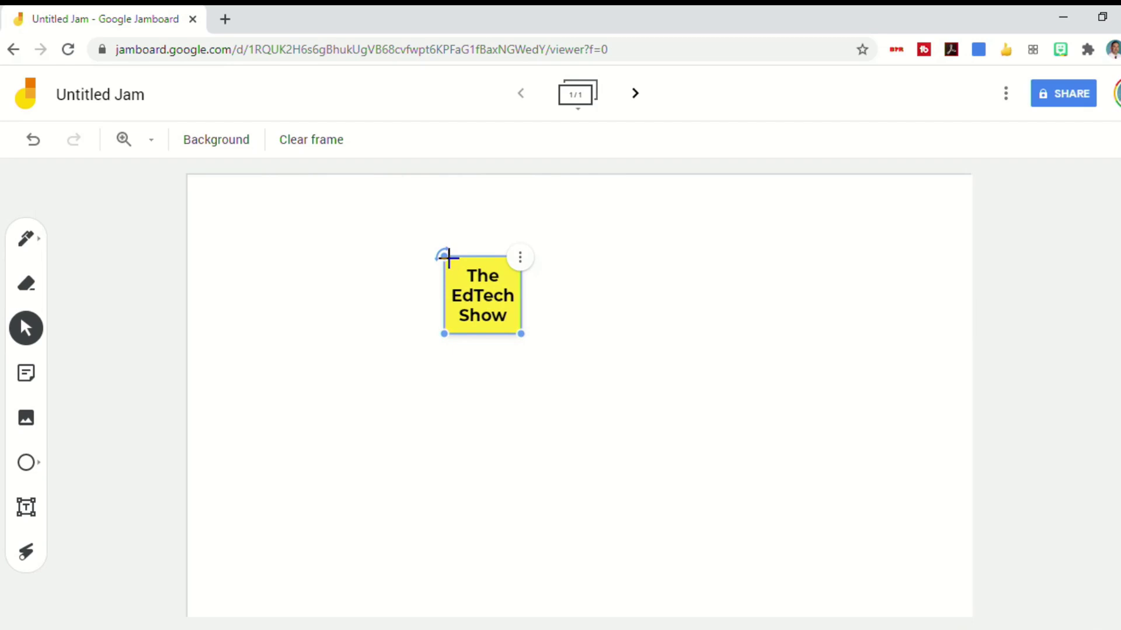
mouse_move(449, 258)
mouse_down()
mouse_move(480, 240)
mouse_move(608, 340)
mouse_move(385, 286)
mouse_move(437, 270)
mouse_move(445, 254)
mouse_up()
click(514, 256)
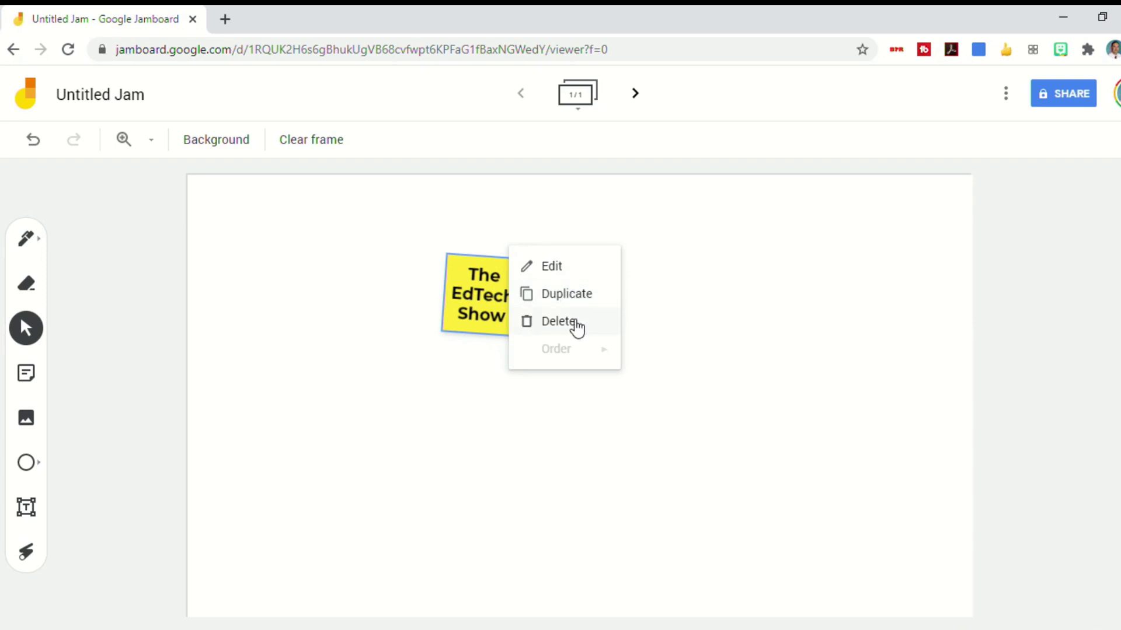
click(334, 278)
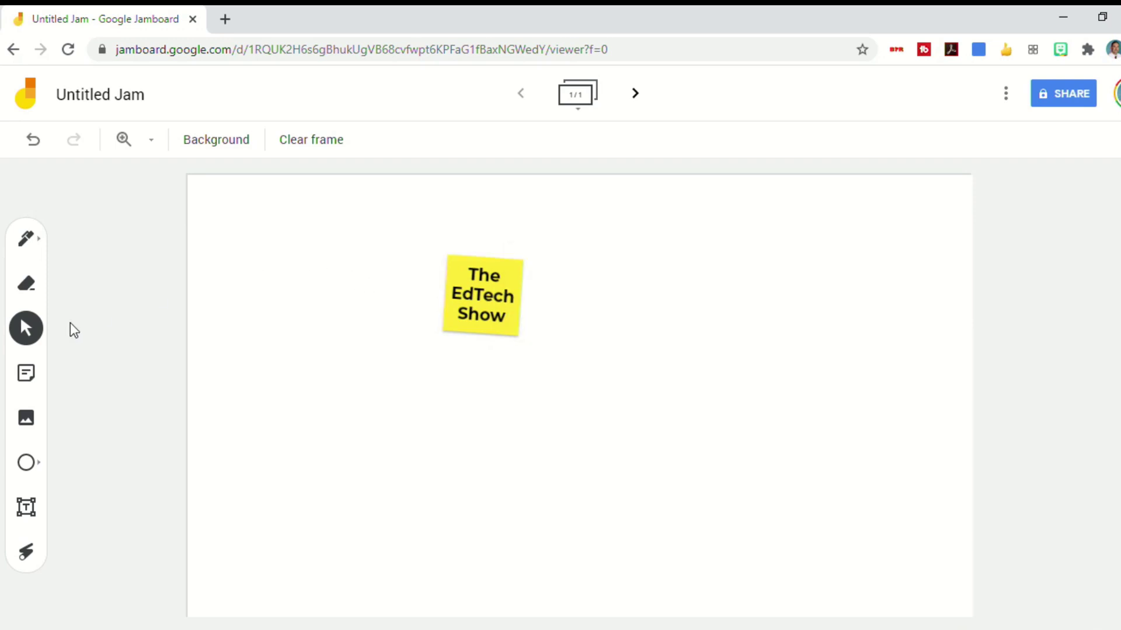
Search Google Images for 'graphic organizer' and insert the Eating Healthy cause-and-effect worksheet
click(28, 422)
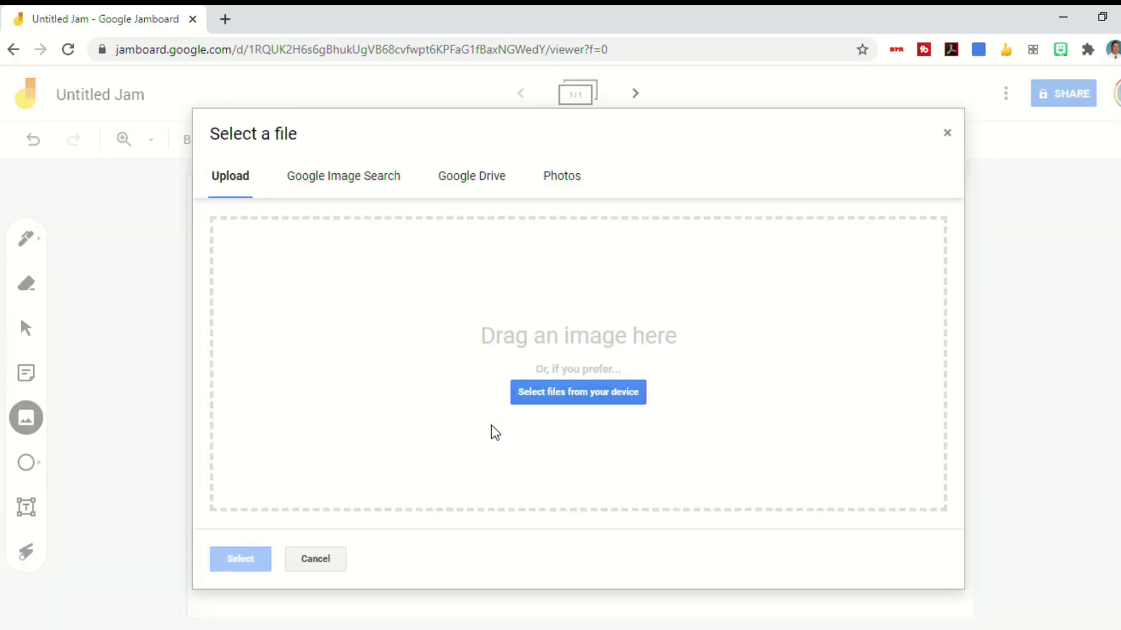
click(325, 181)
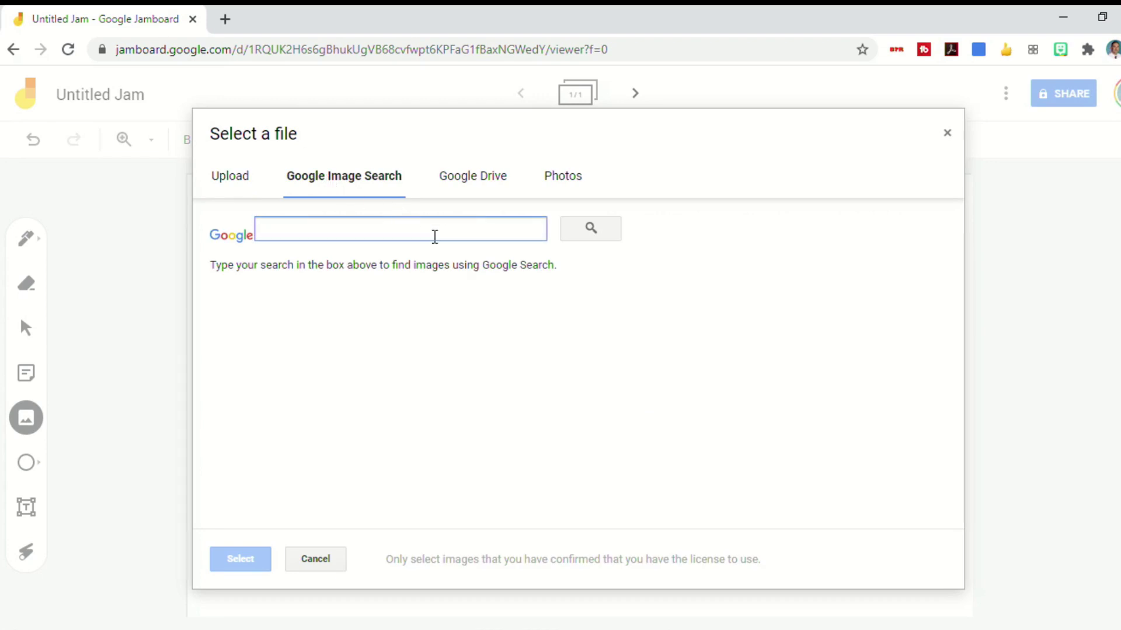
text(graphic organizer)
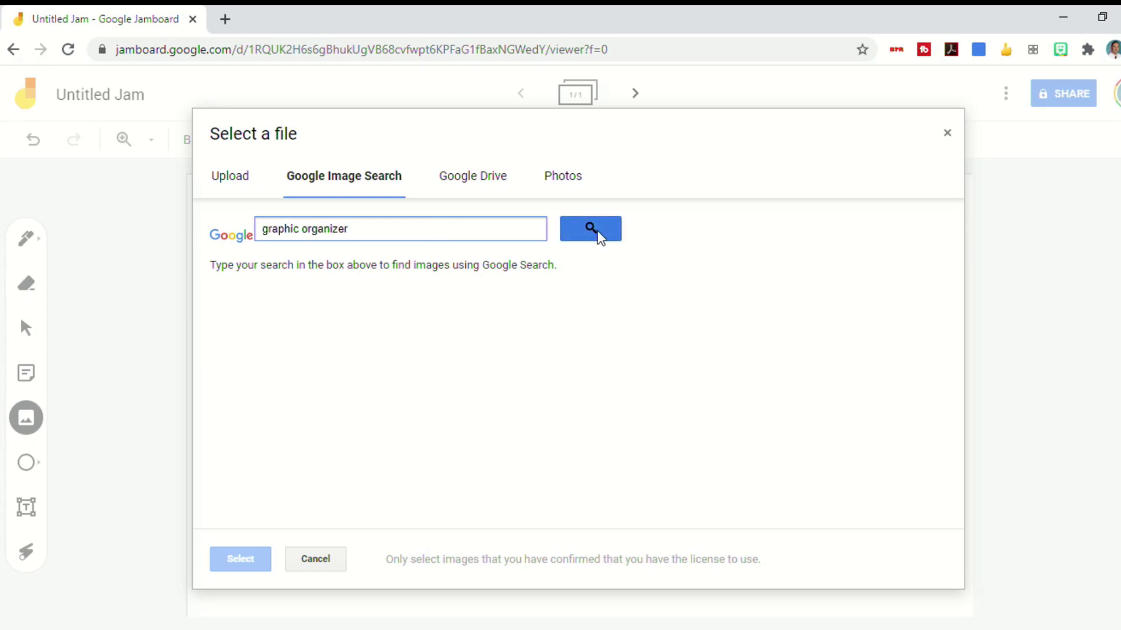
click(597, 230)
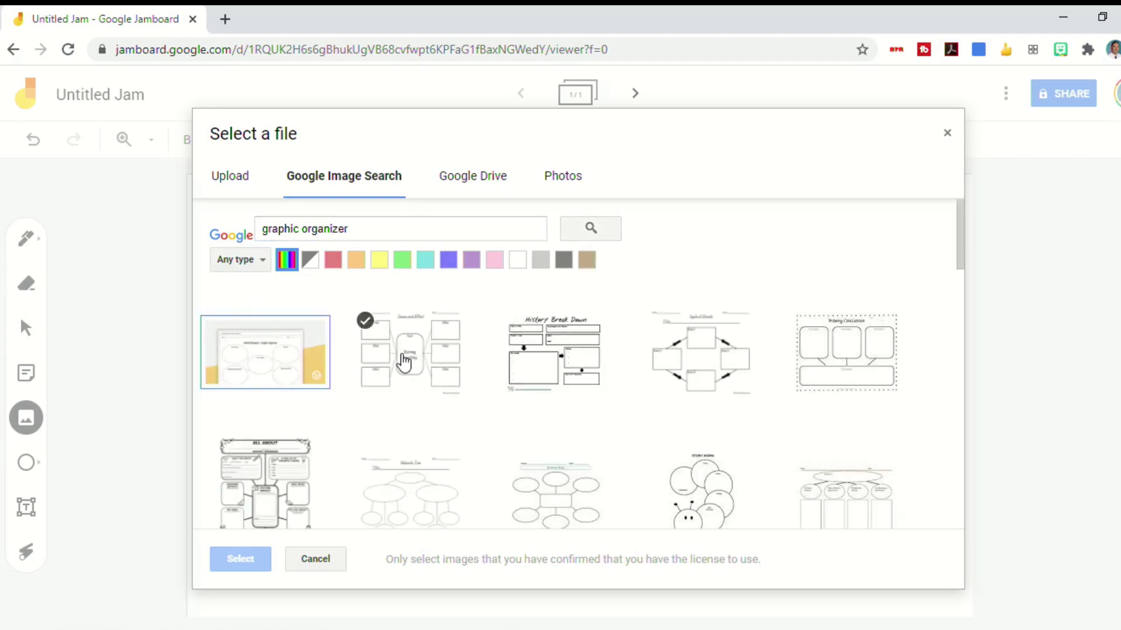
click(404, 362)
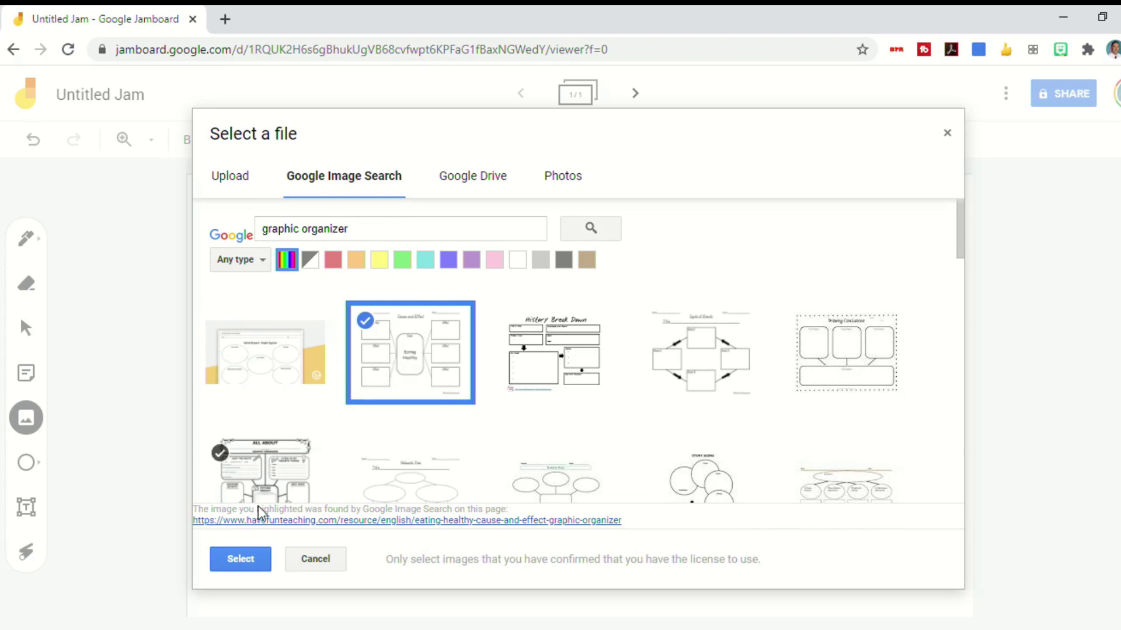
click(251, 559)
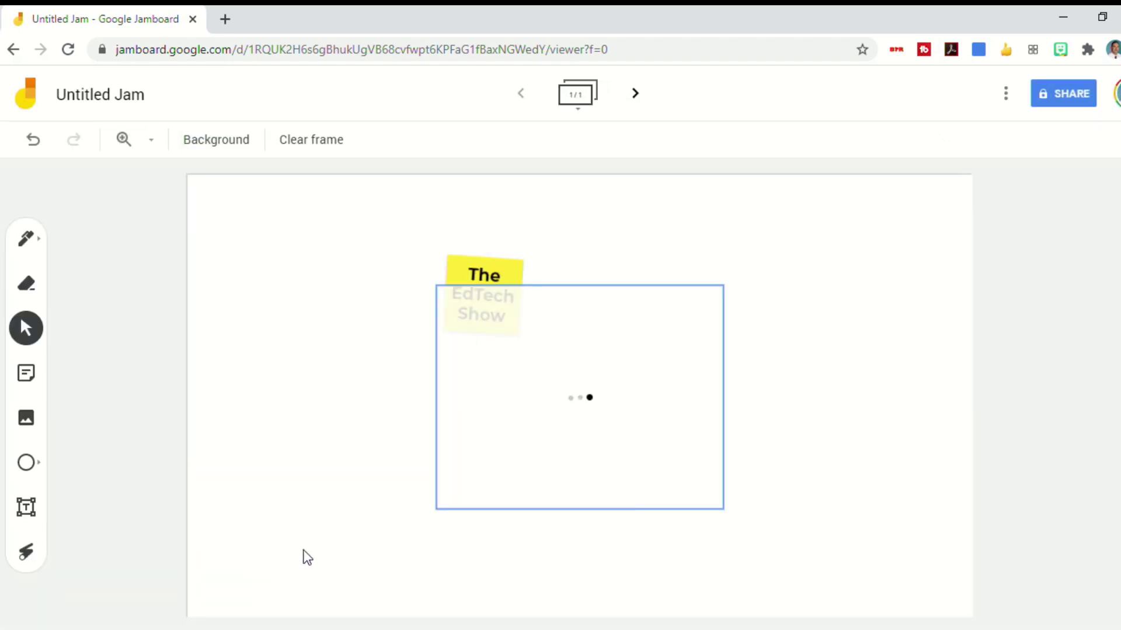
Straighten and enlarge the worksheet image so it fills most of the frame
click(548, 507)
drag(553, 424, 774, 493)
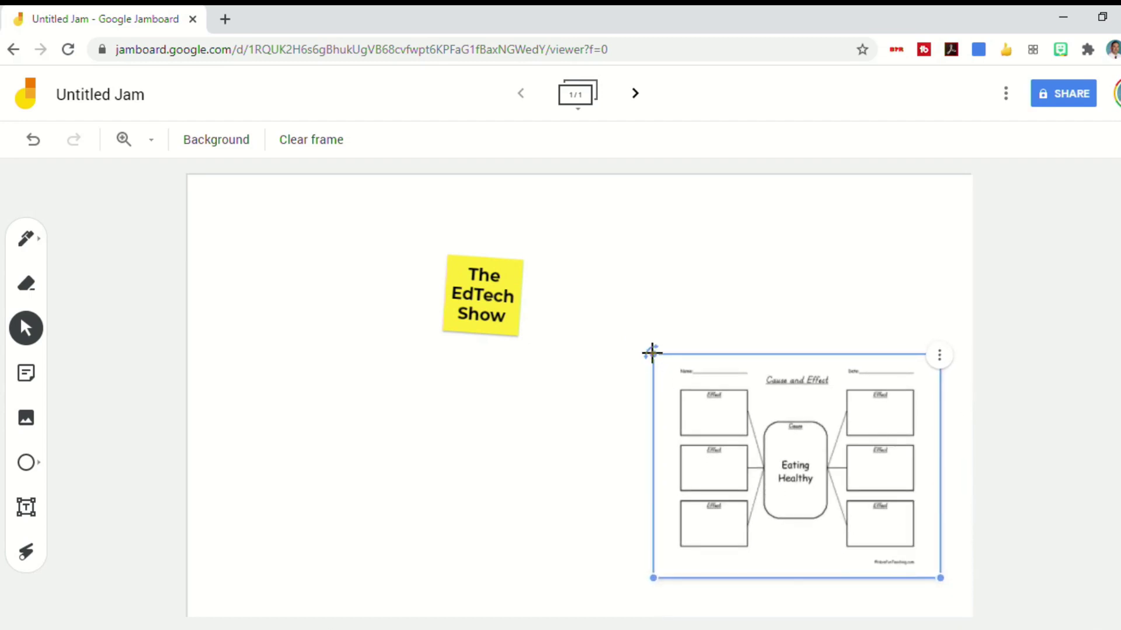
mouse_move(651, 352)
mouse_down()
mouse_move(596, 332)
mouse_move(698, 340)
mouse_move(653, 342)
mouse_up()
drag(752, 451, 774, 273)
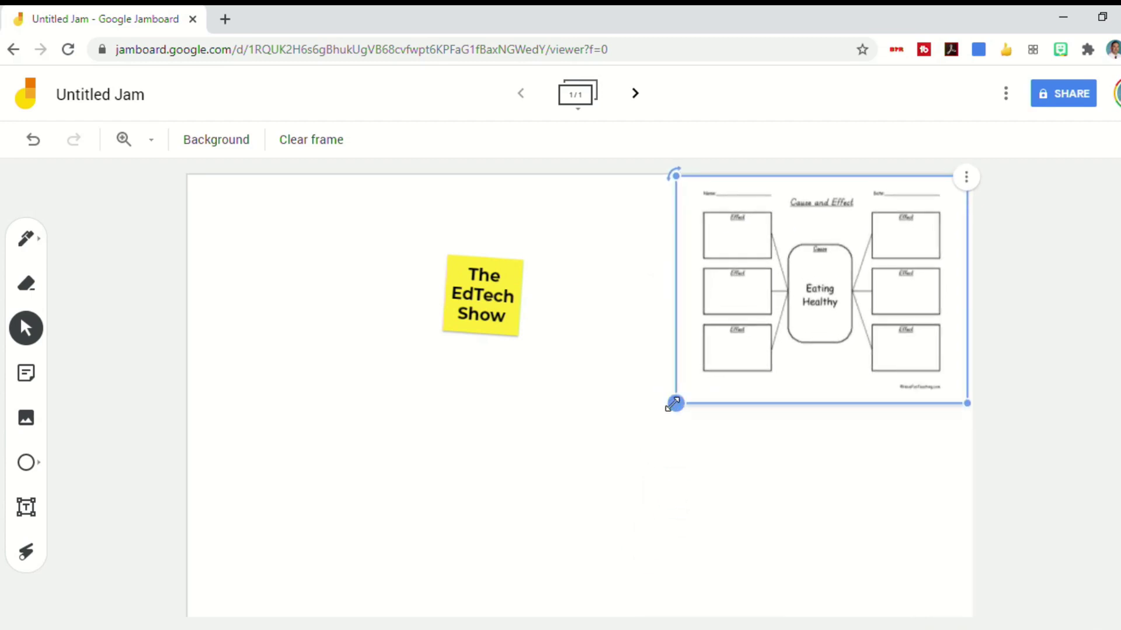
drag(674, 403, 220, 593)
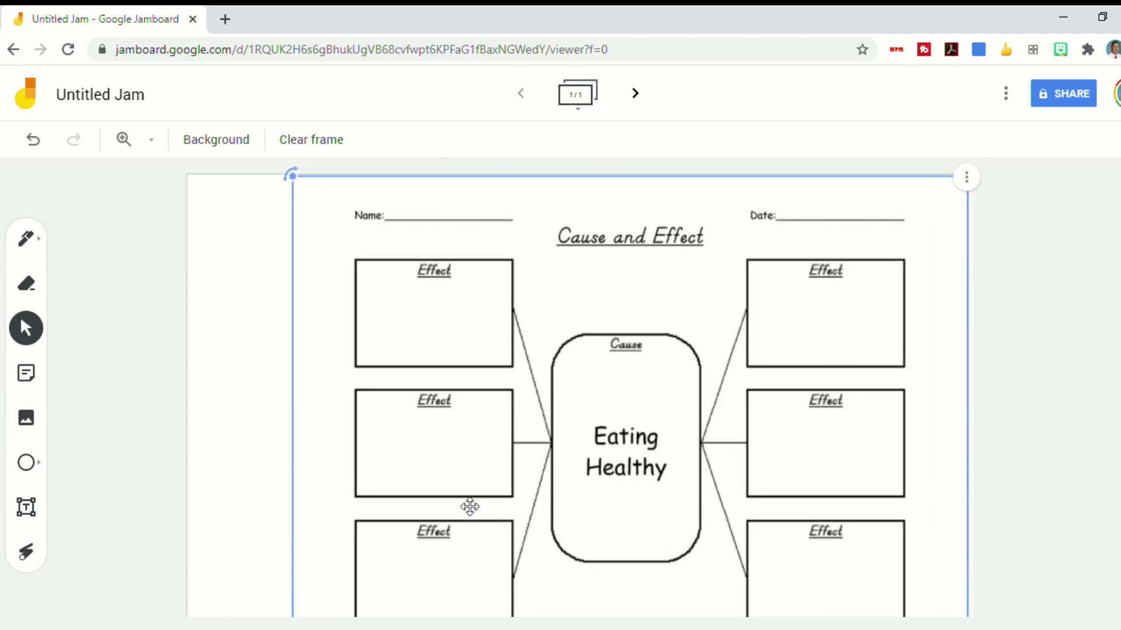
drag(537, 496, 463, 480)
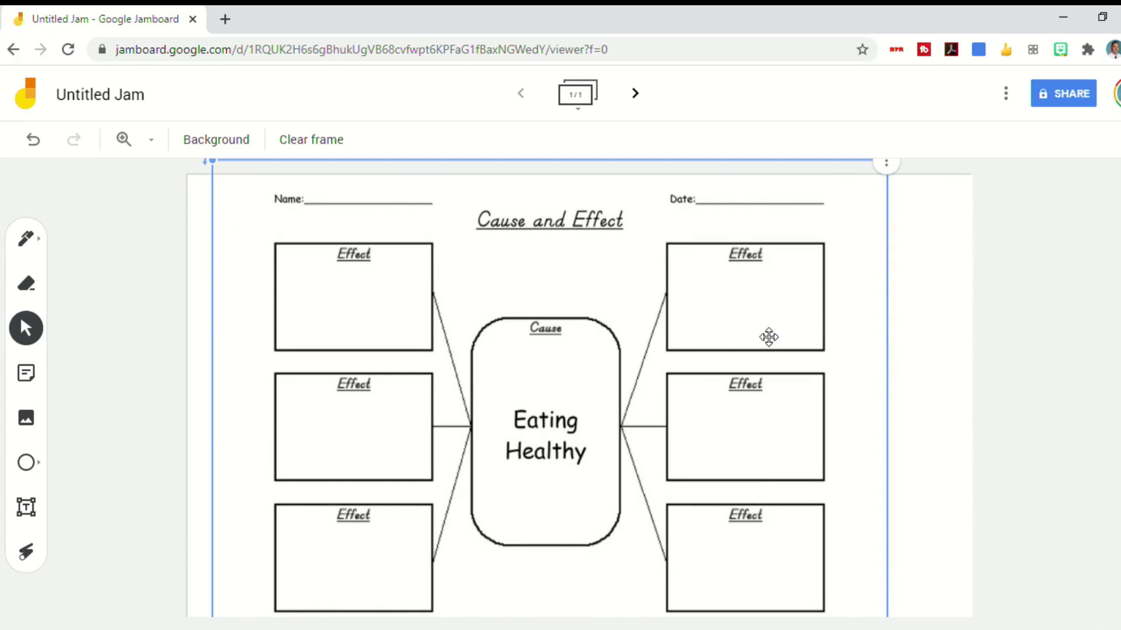
Send the worksheet image behind everything else with Order > Send to back
click(916, 192)
click(811, 203)
click(886, 174)
mouse_move(922, 240)
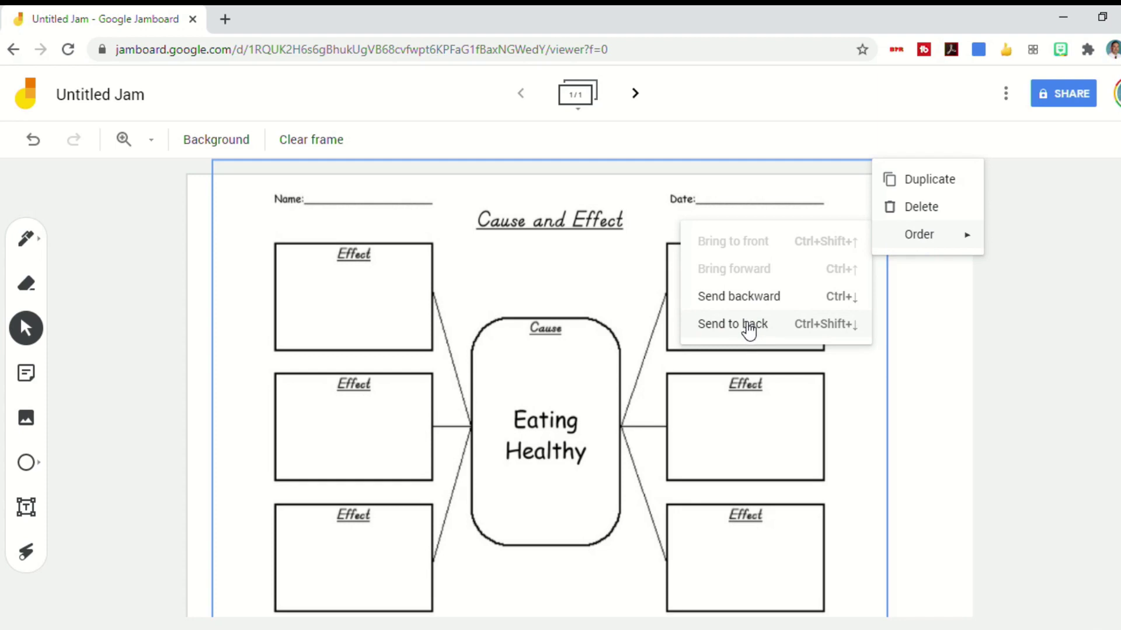
click(749, 327)
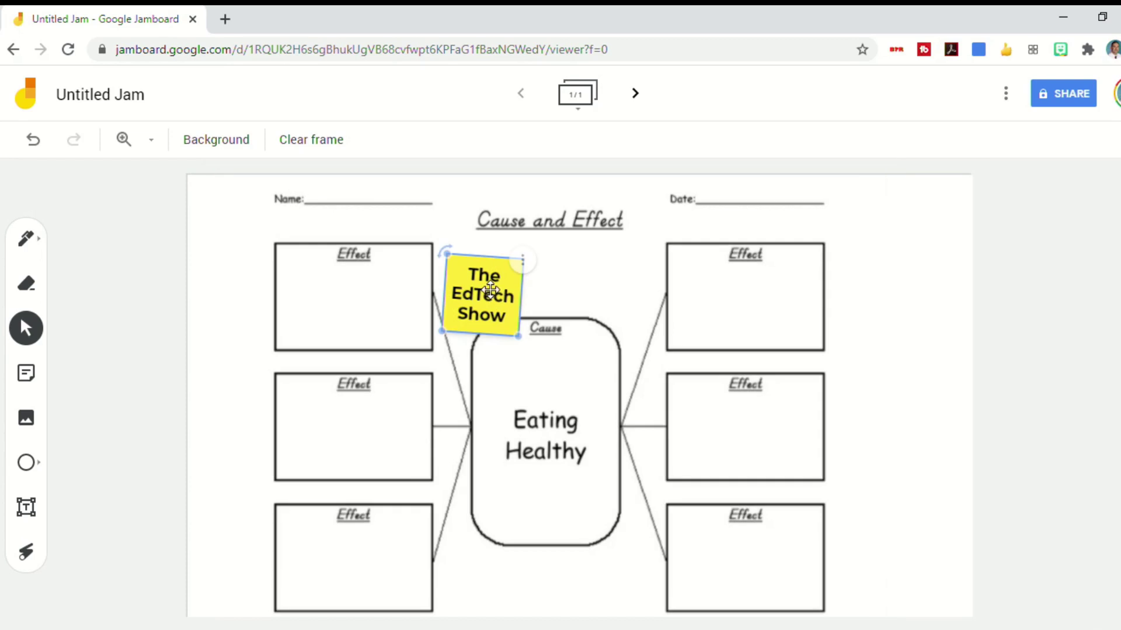
Move The EdTech Show note above the Cause box and rotate it upright
drag(490, 290, 553, 272)
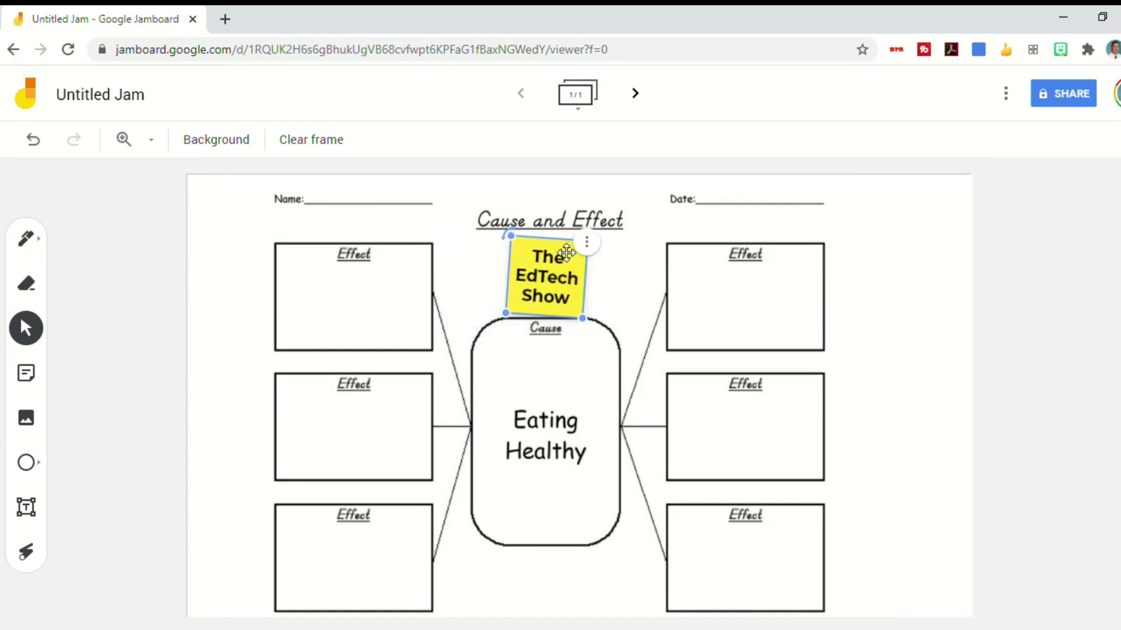
drag(506, 234, 509, 230)
click(447, 291)
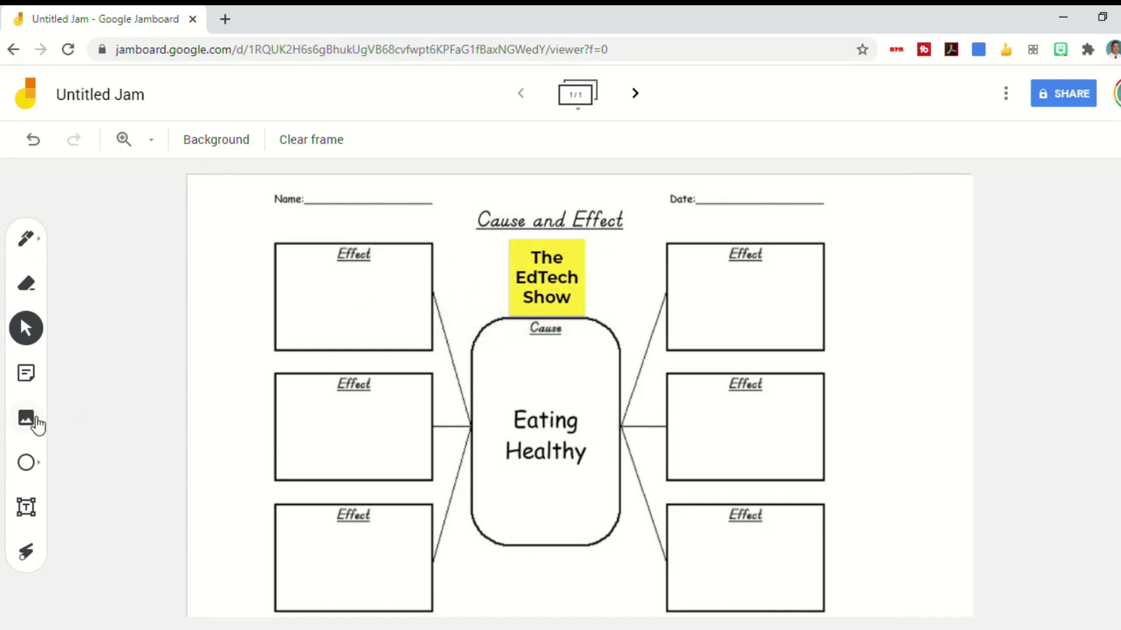
Draw an arrow shape over the middle-left Effect box, then undo the last change
click(29, 421)
click(27, 467)
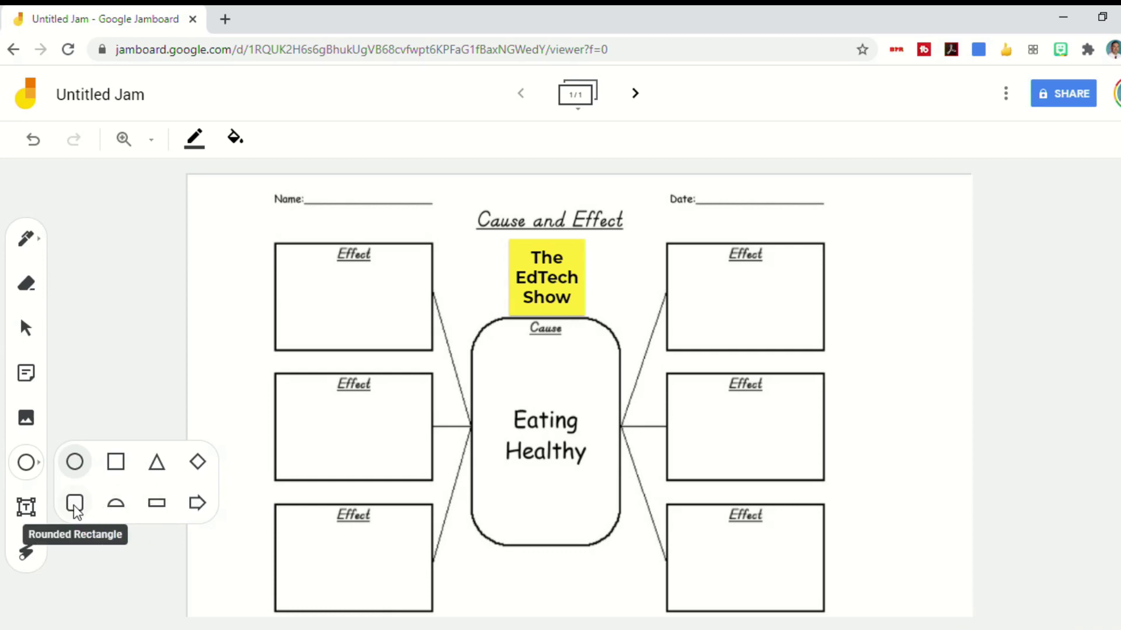
click(199, 503)
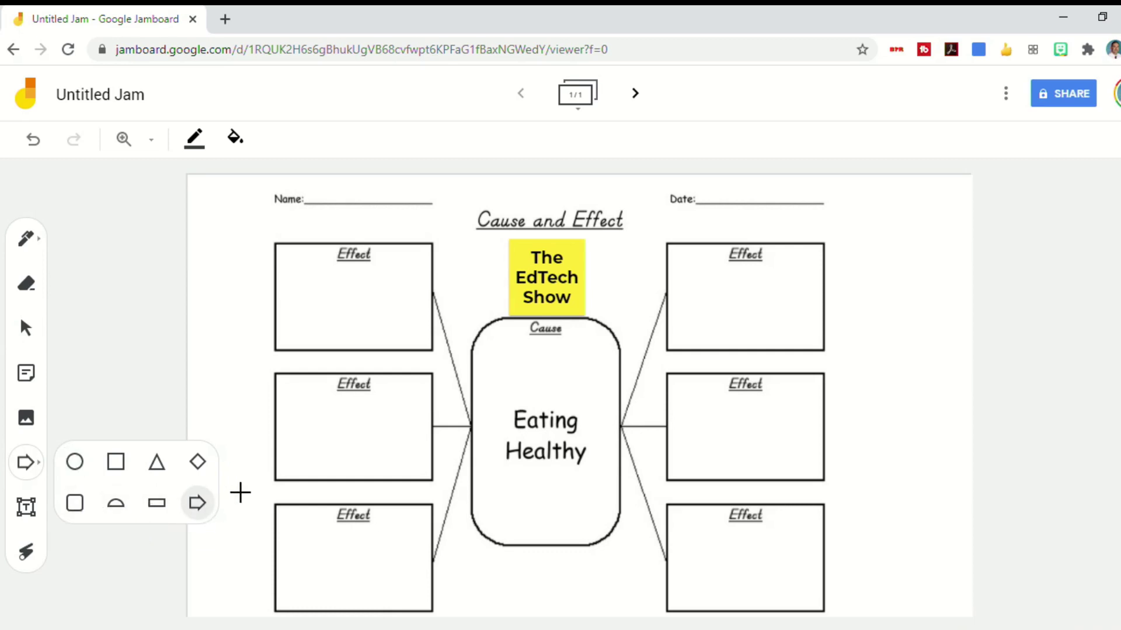
drag(247, 356, 332, 387)
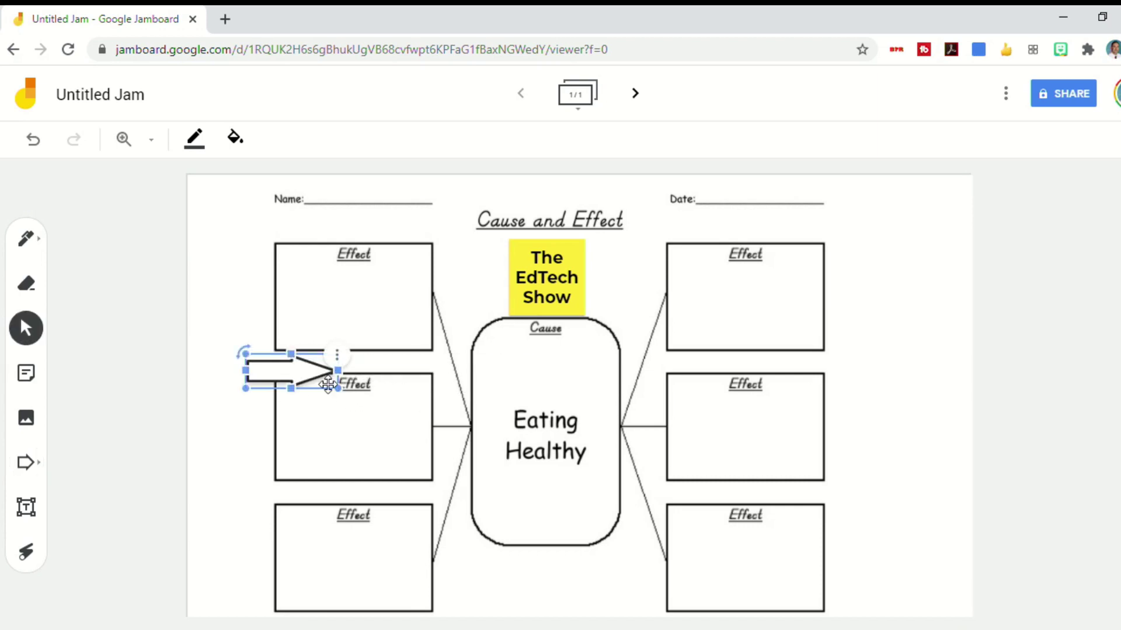
key(ctrl+z)
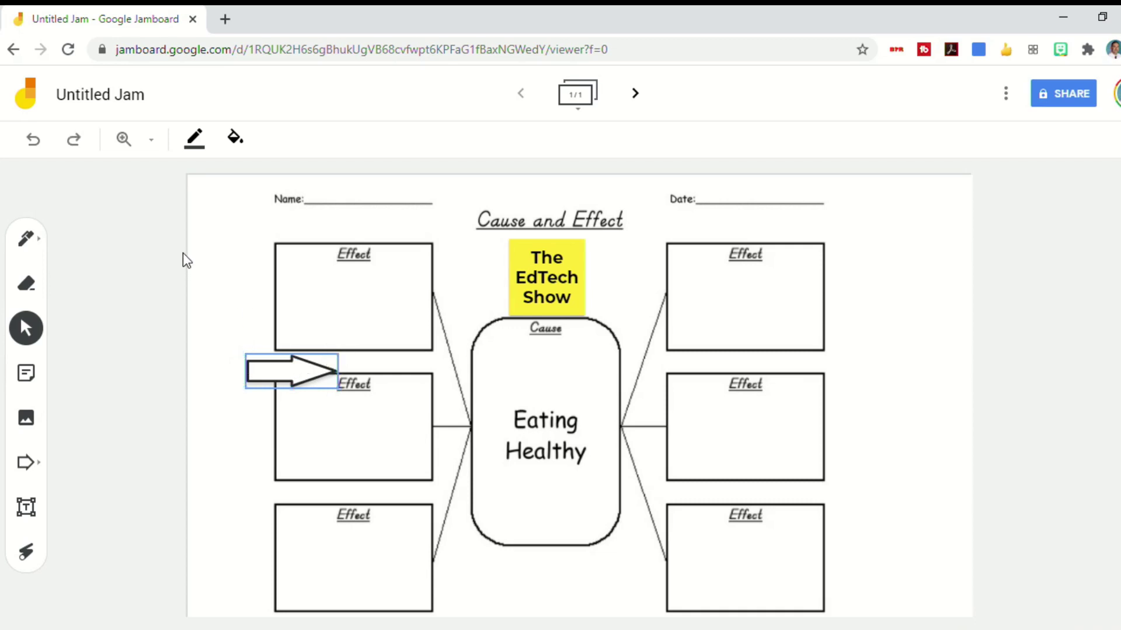
Give the arrow a red outline and yellow fill, and move it up beside the note
click(194, 140)
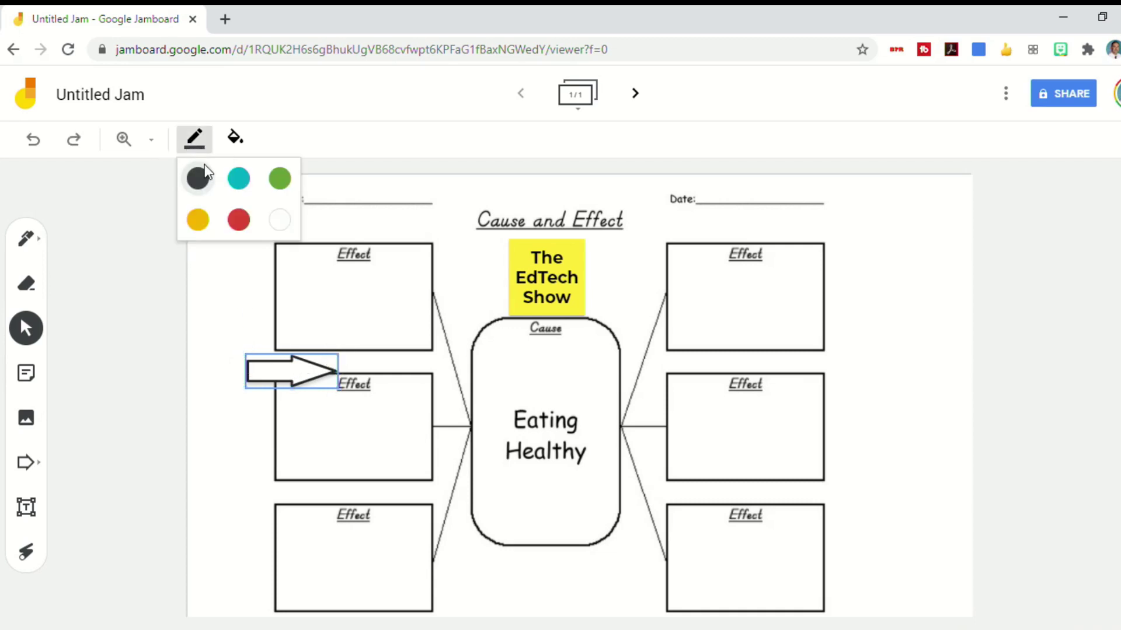
click(239, 220)
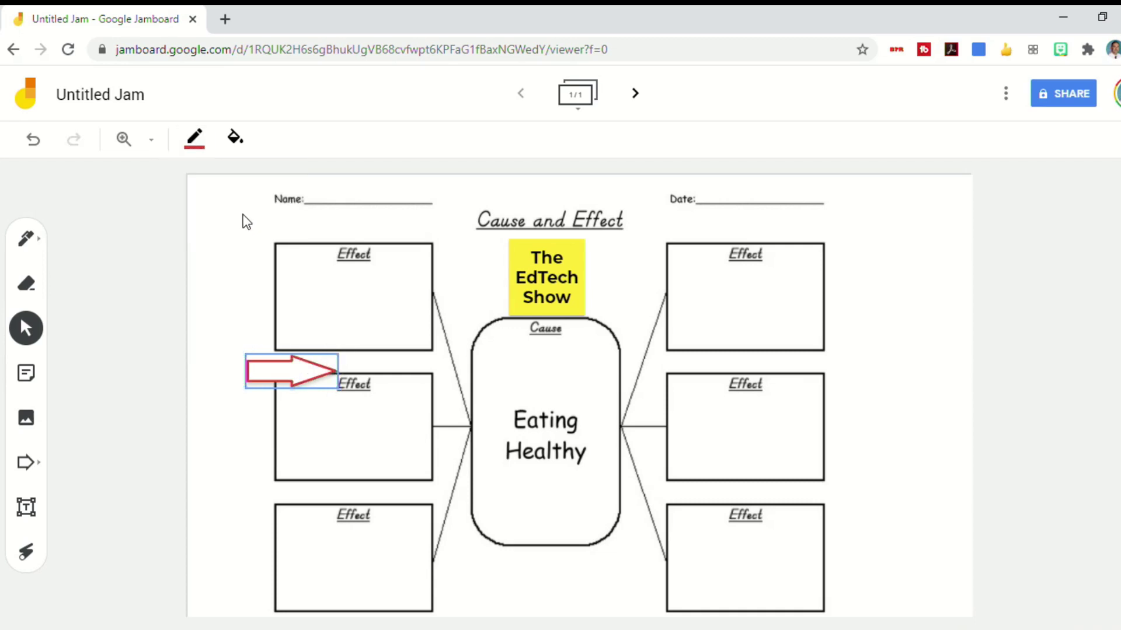
click(236, 140)
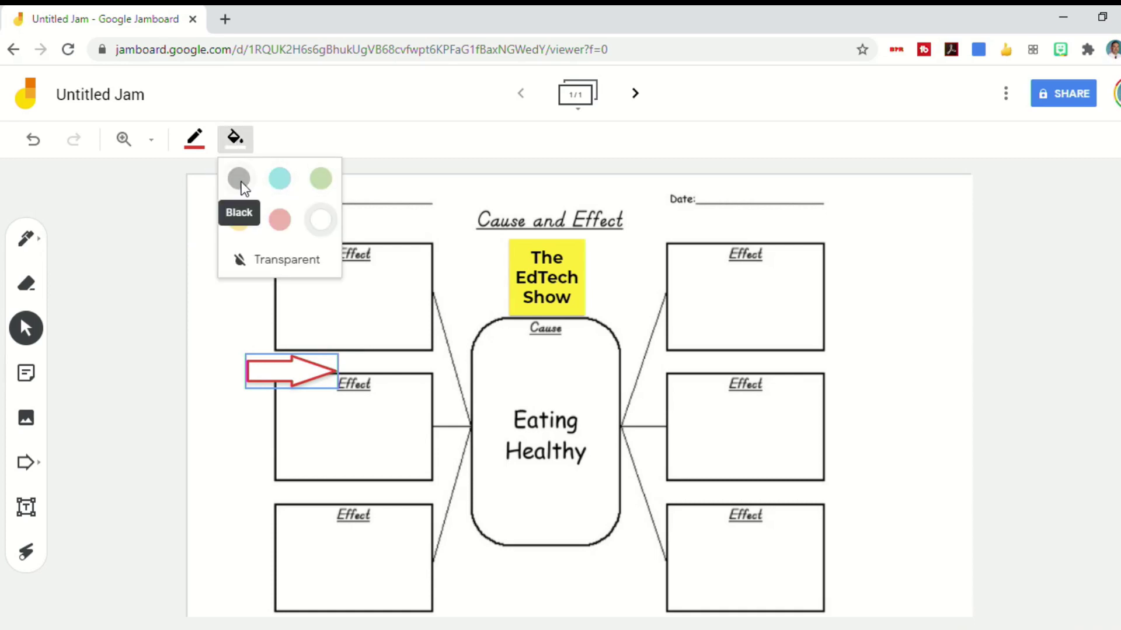
click(237, 225)
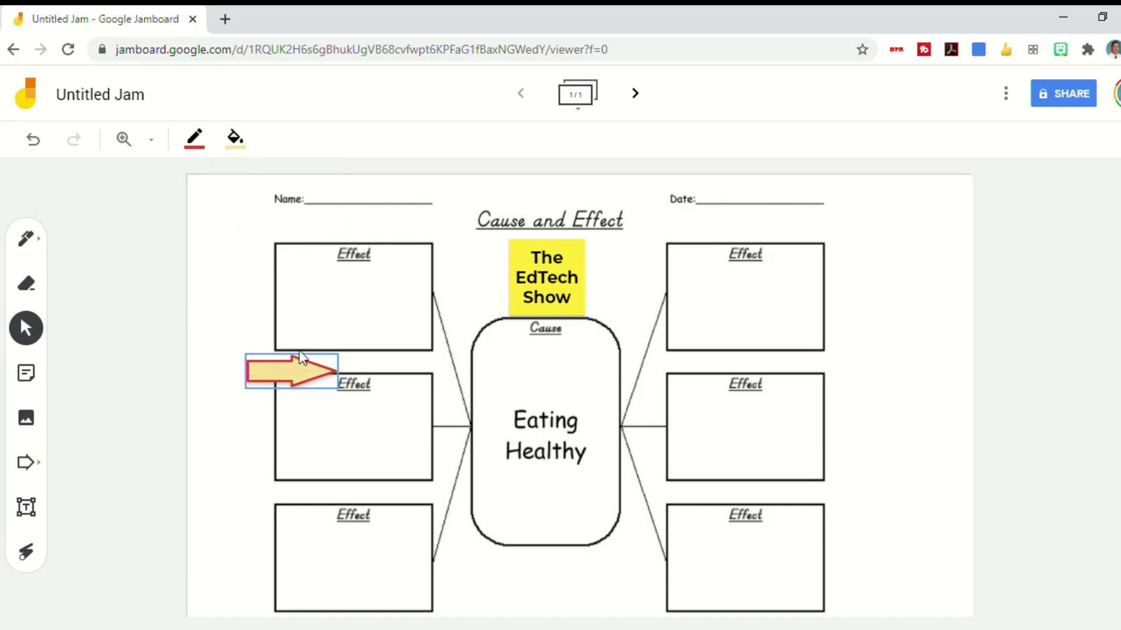
drag(289, 374, 437, 286)
Add a text box on the worksheet's Name line containing the student's full name
click(89, 483)
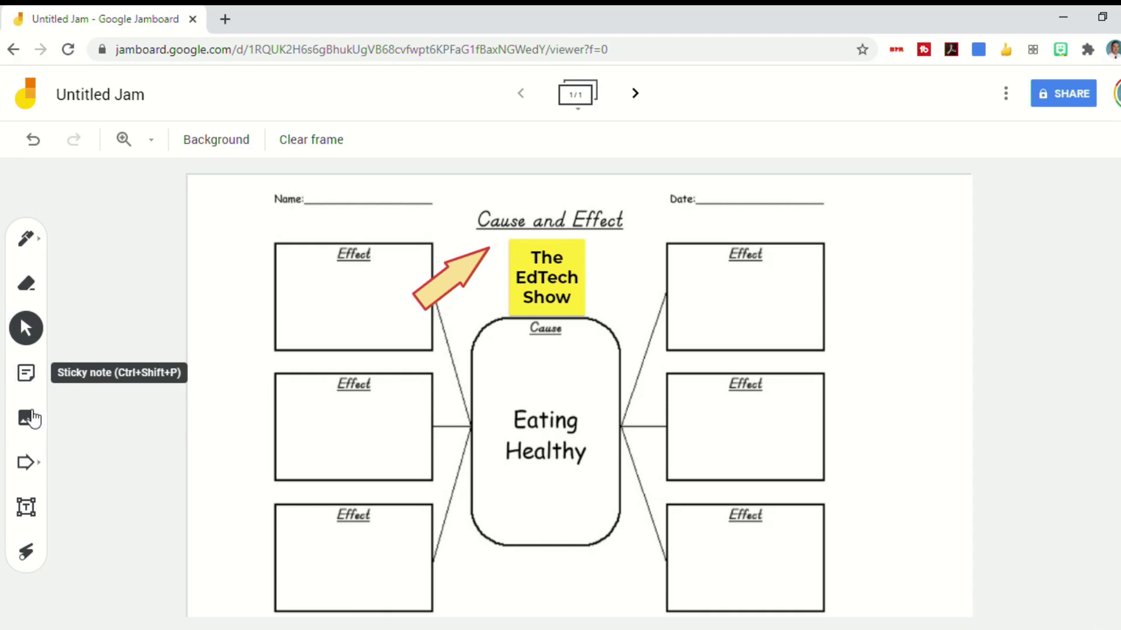
click(25, 510)
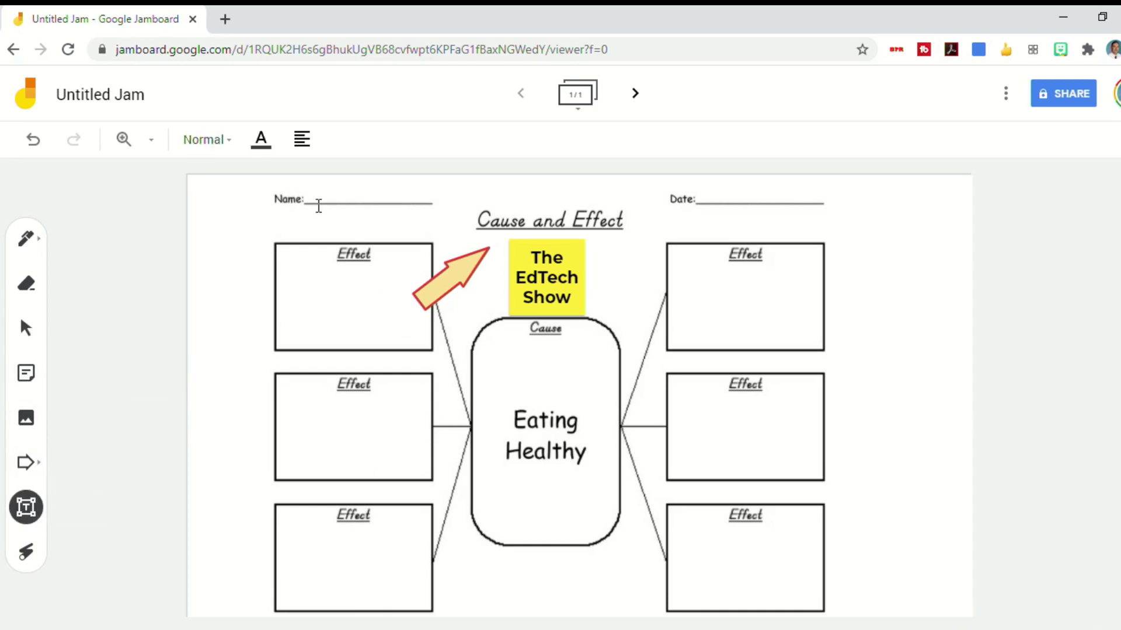
click(442, 227)
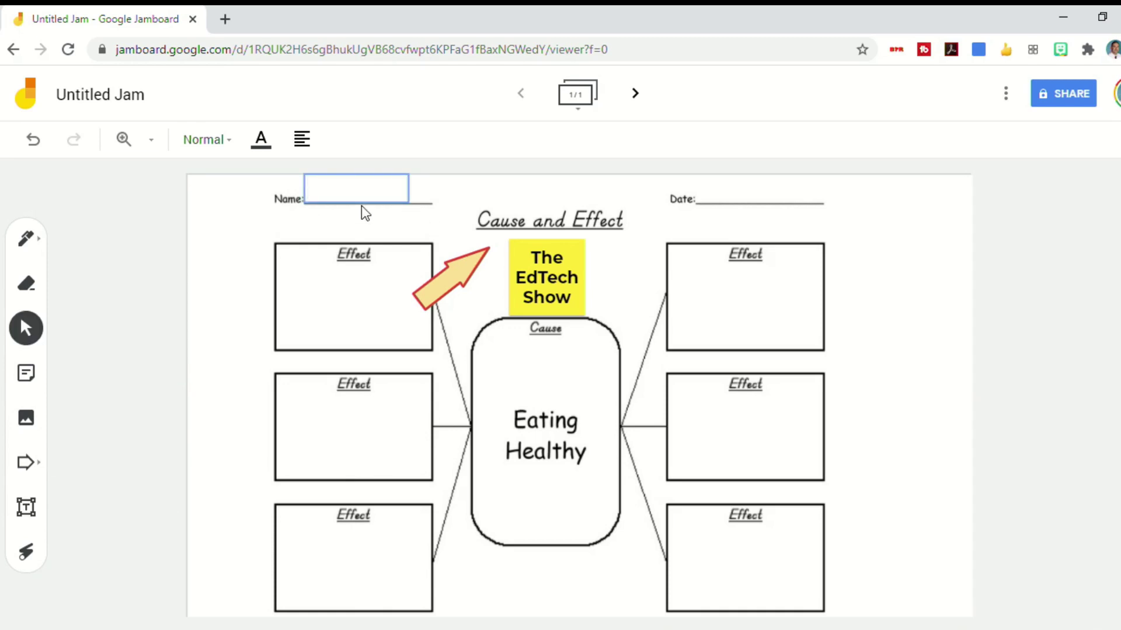
click(356, 188)
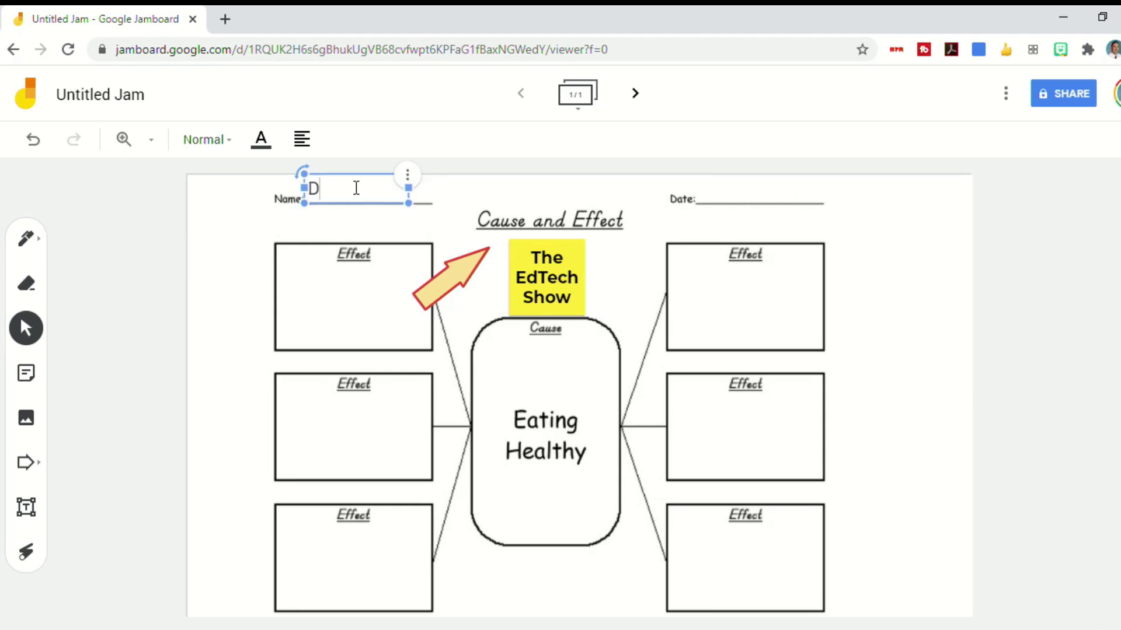
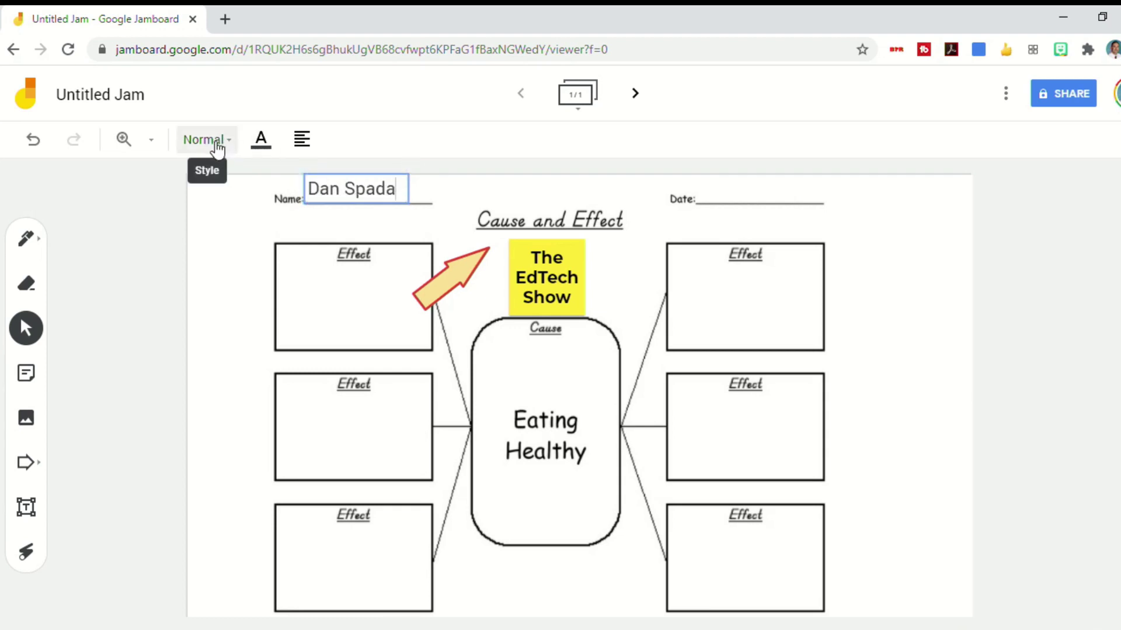
Look through the text box's Style, text colour and alignment options
click(222, 146)
click(262, 141)
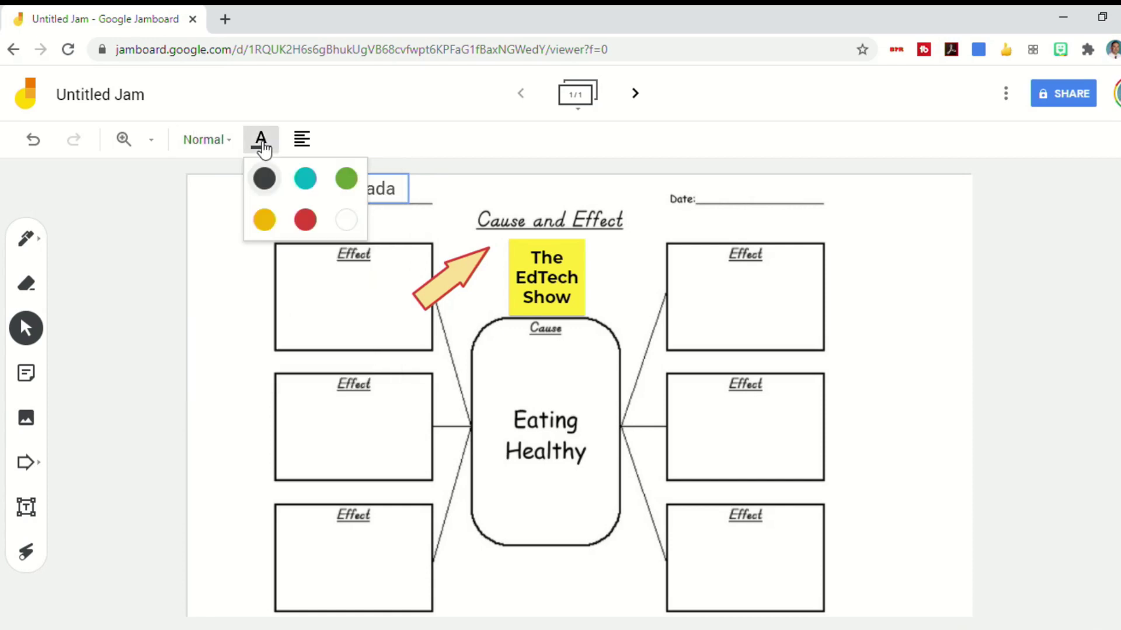
click(302, 146)
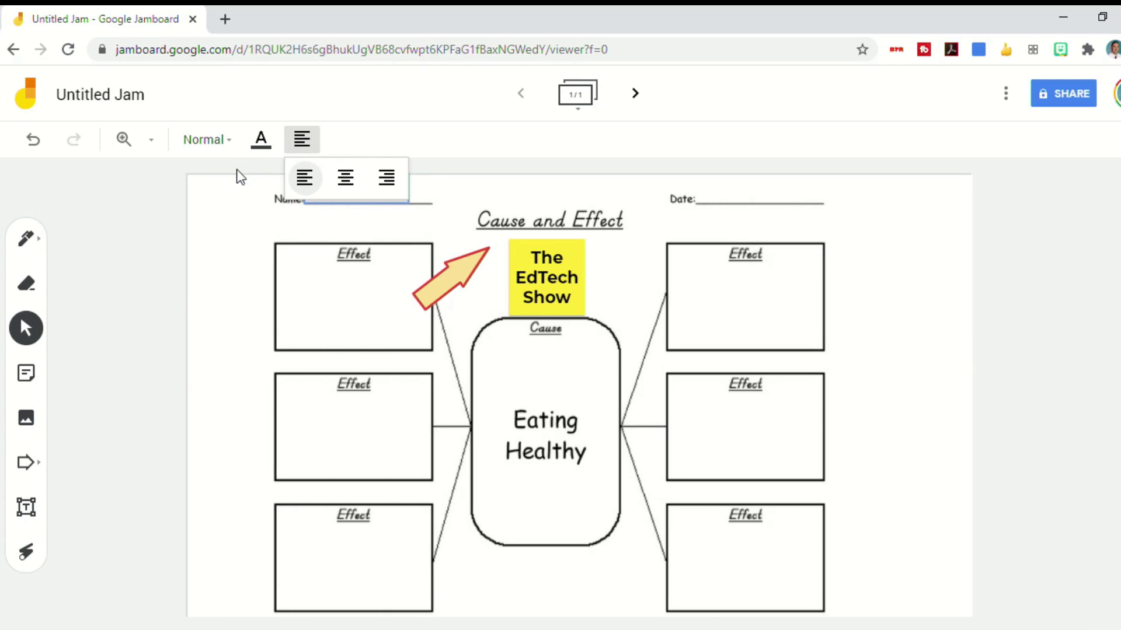
click(26, 507)
Trace a temporary laser trail across the Effect boxes, the note and the Cause box
click(26, 552)
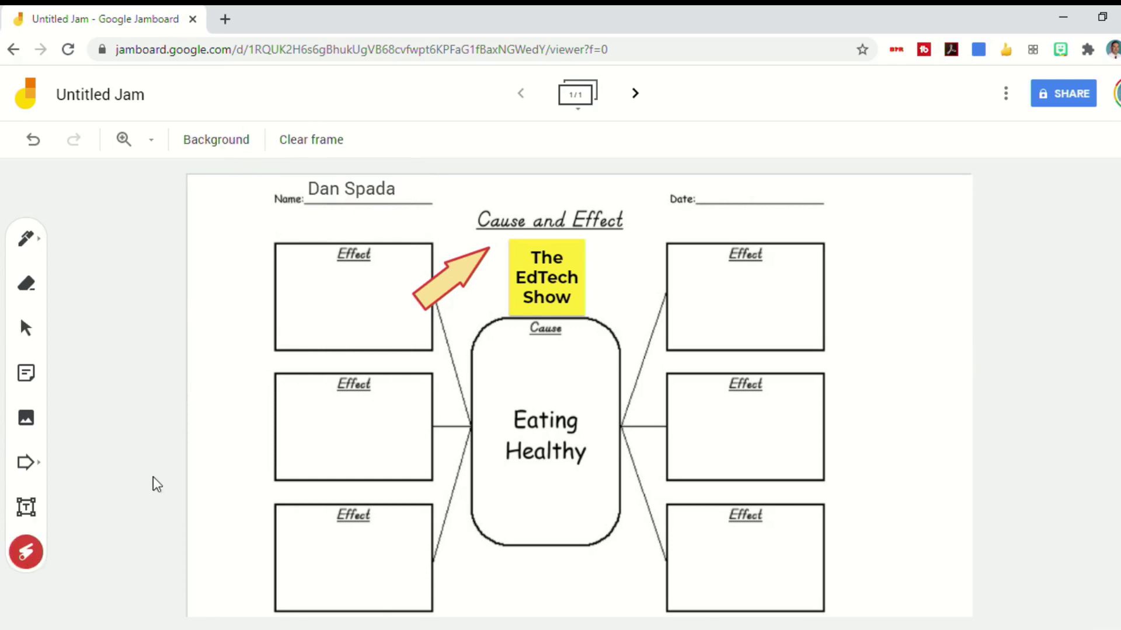
mouse_move(289, 232)
mouse_down()
mouse_move(323, 260)
mouse_move(365, 490)
mouse_move(634, 449)
mouse_up()
mouse_move(716, 436)
mouse_down()
mouse_move(701, 347)
mouse_move(542, 275)
mouse_move(350, 278)
mouse_move(613, 405)
mouse_move(665, 463)
mouse_move(765, 502)
mouse_move(586, 362)
mouse_move(629, 275)
mouse_up()
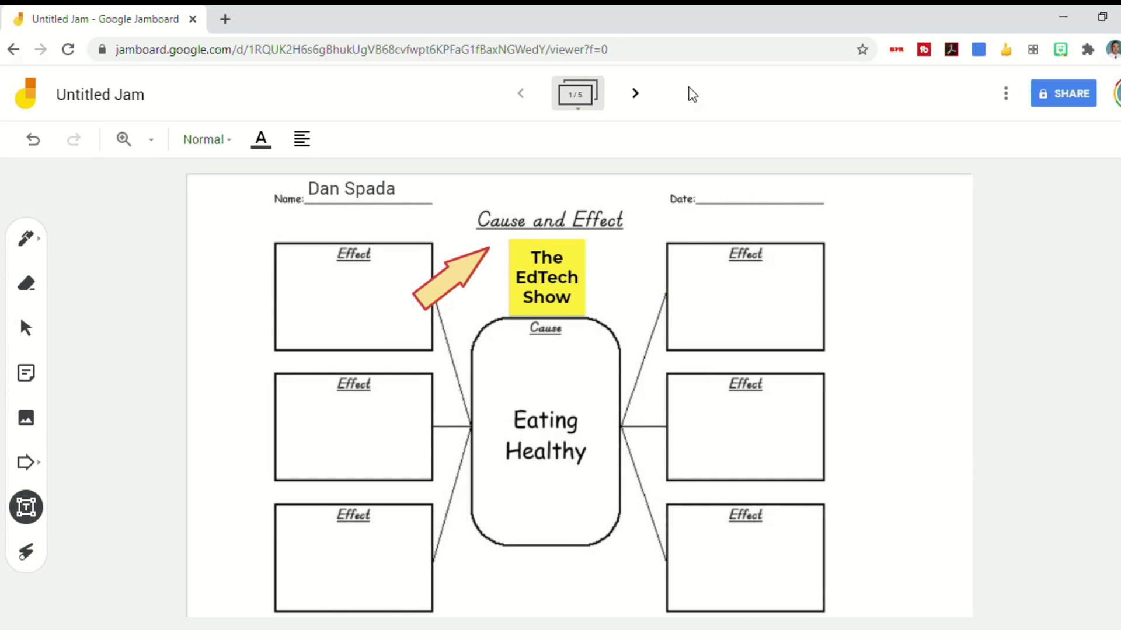
Label frame 2 'Group 2' and frame 3 'Group 3' with text boxes
click(635, 94)
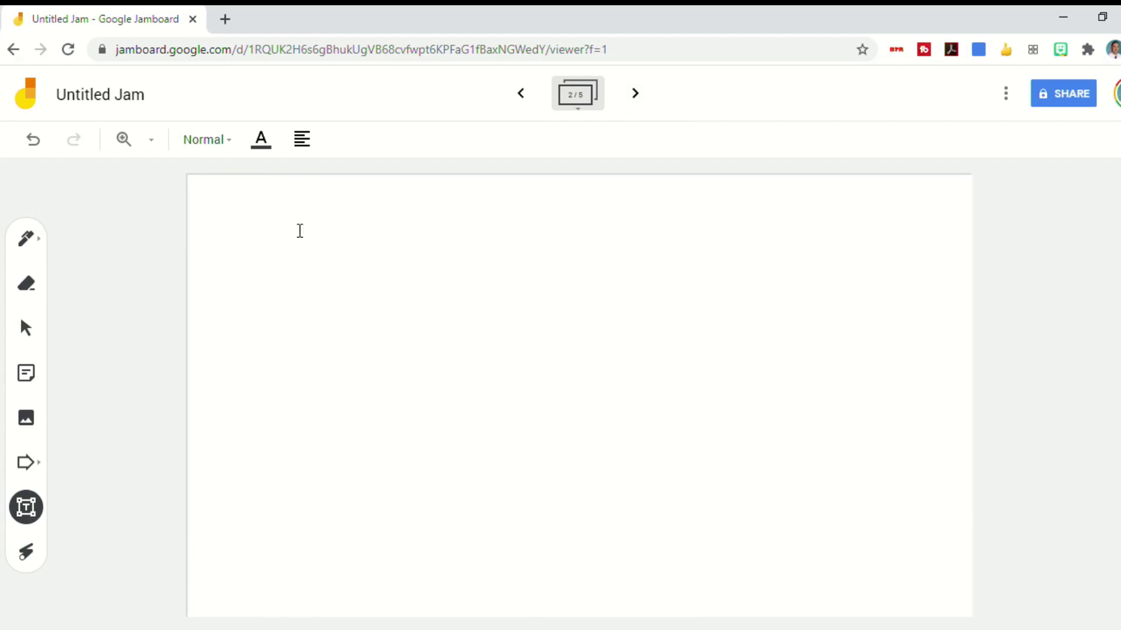
click(897, 270)
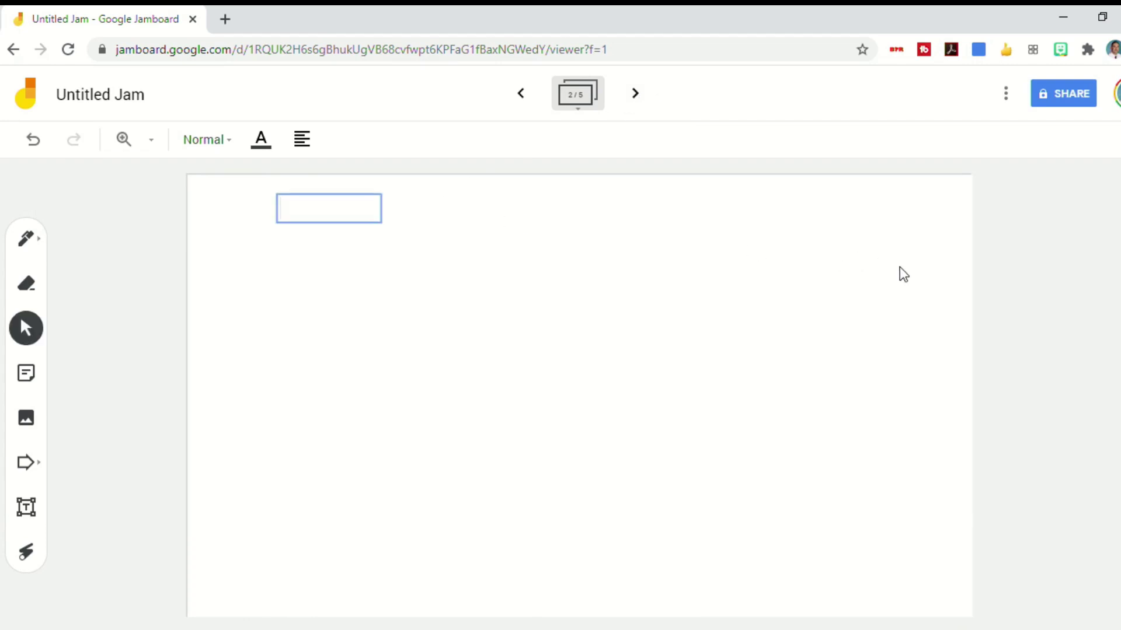
text(Group 2)
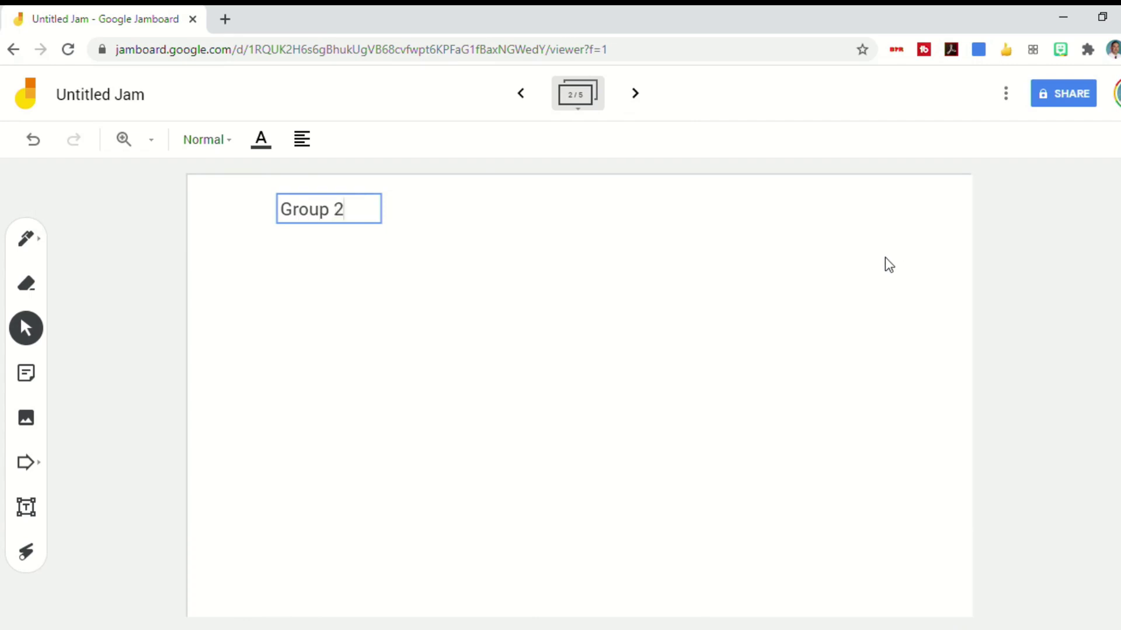
click(607, 190)
click(635, 93)
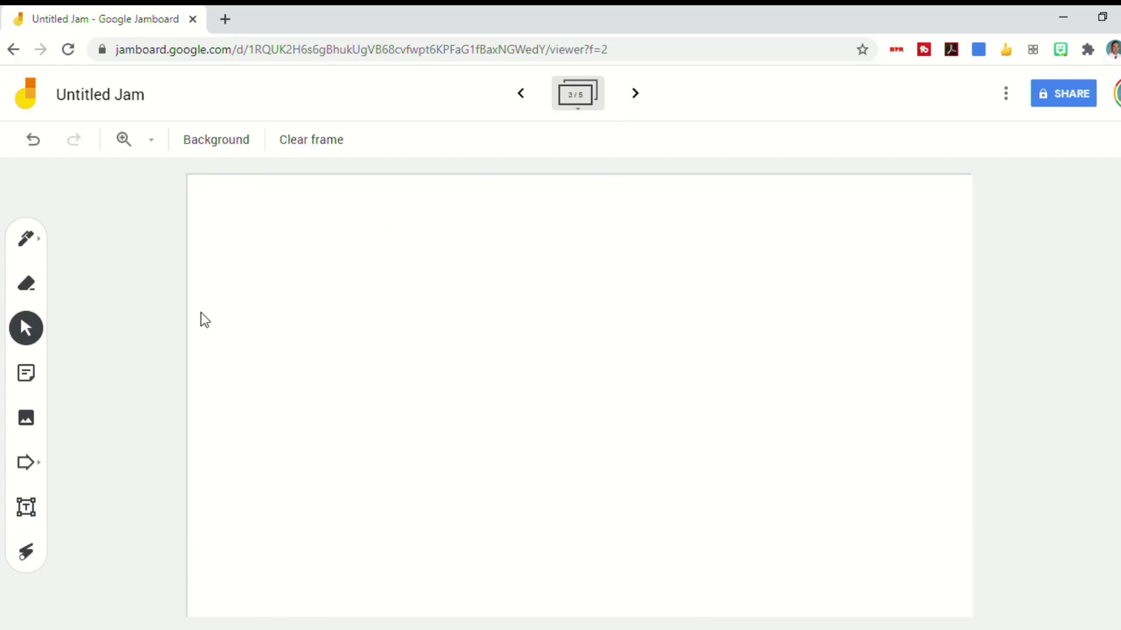
click(26, 508)
click(424, 304)
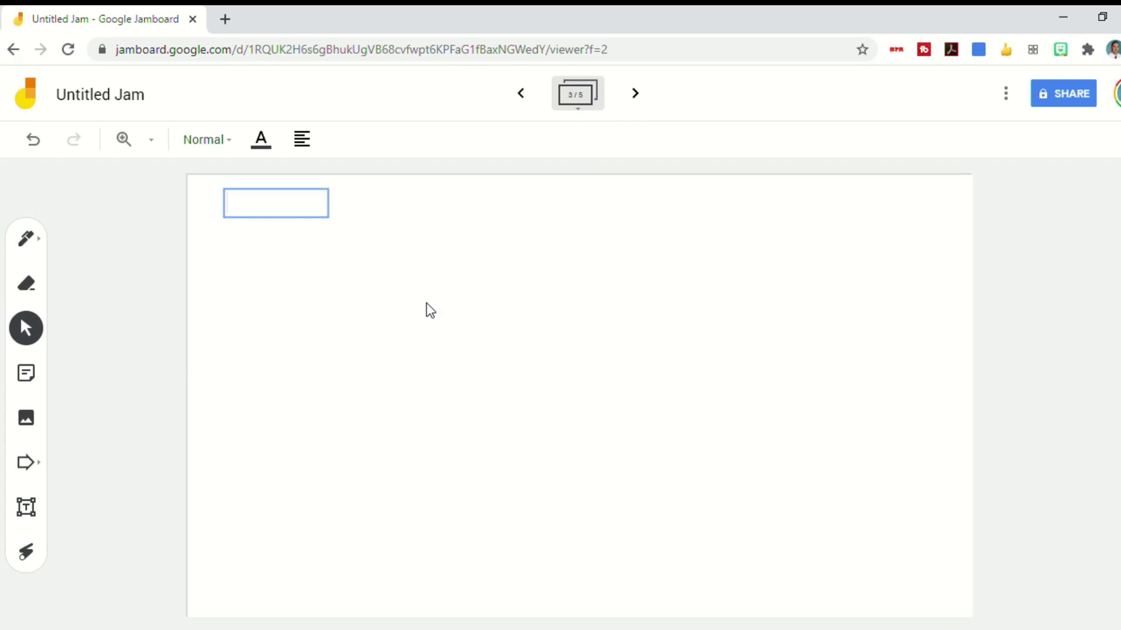
text(Group 3)
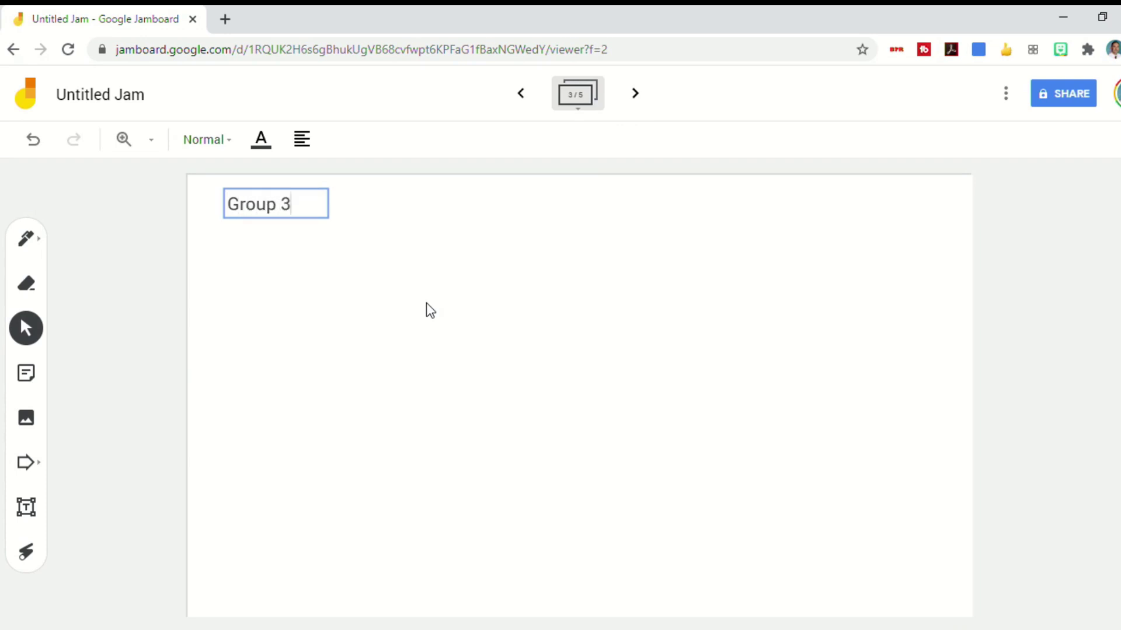
click(458, 315)
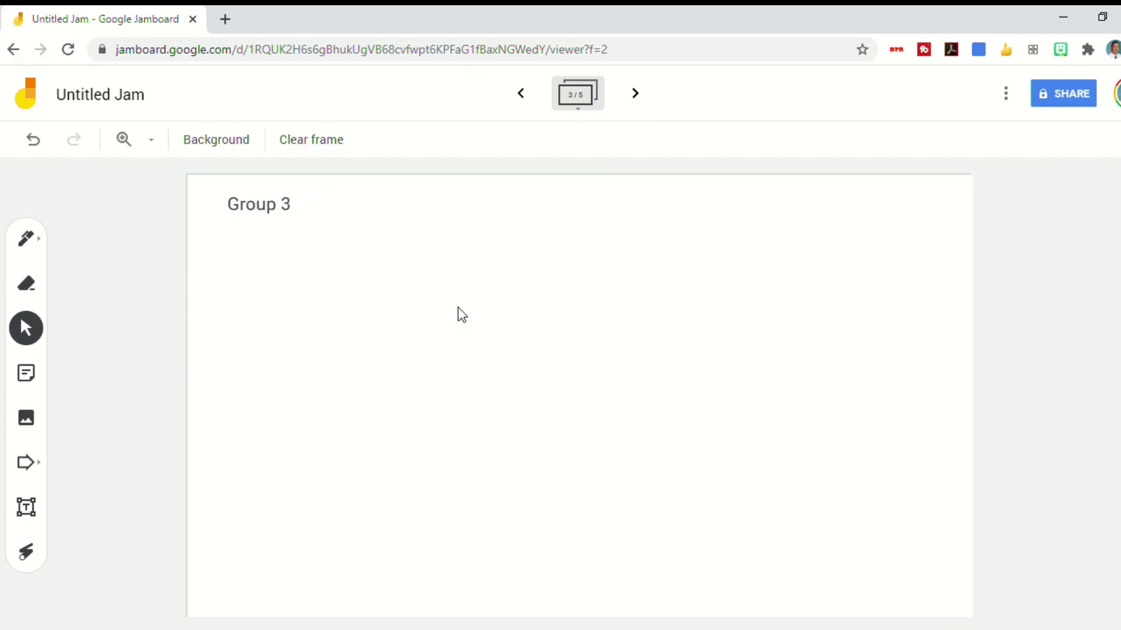
Title frame 4 'Causes' and frame 5 'Effects' with text boxes
click(635, 95)
click(28, 512)
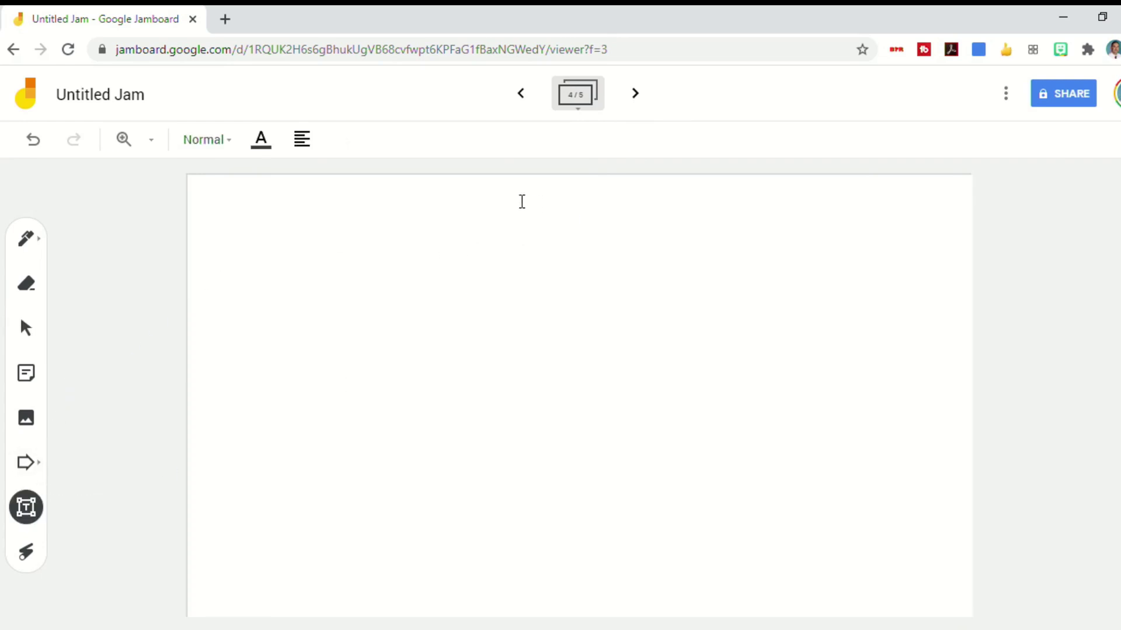
click(754, 308)
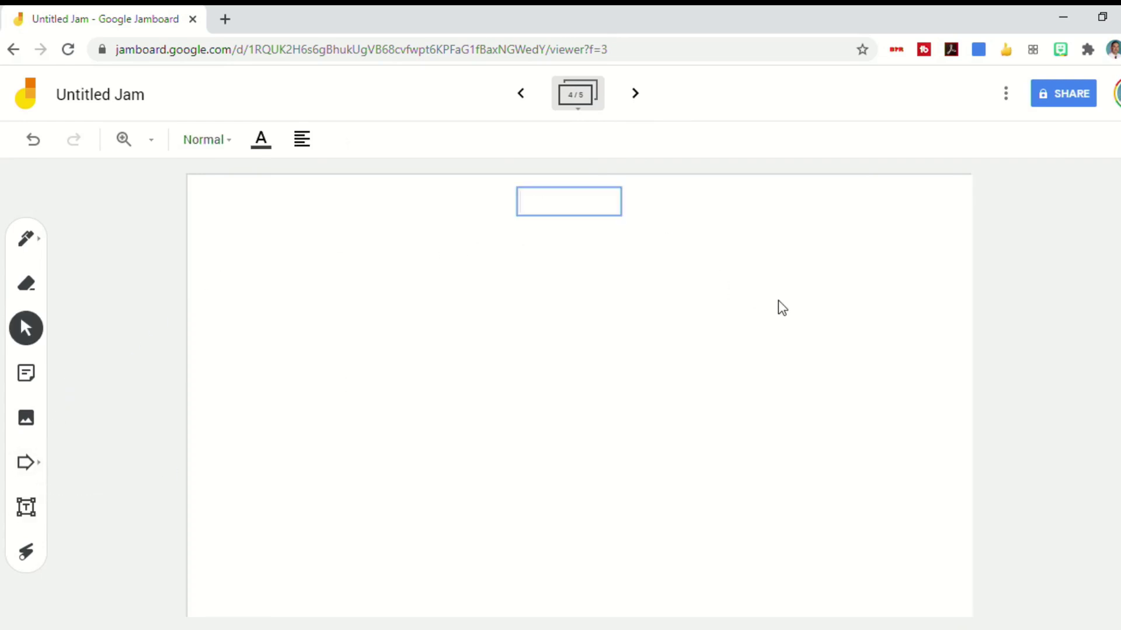
text(Causes)
click(783, 254)
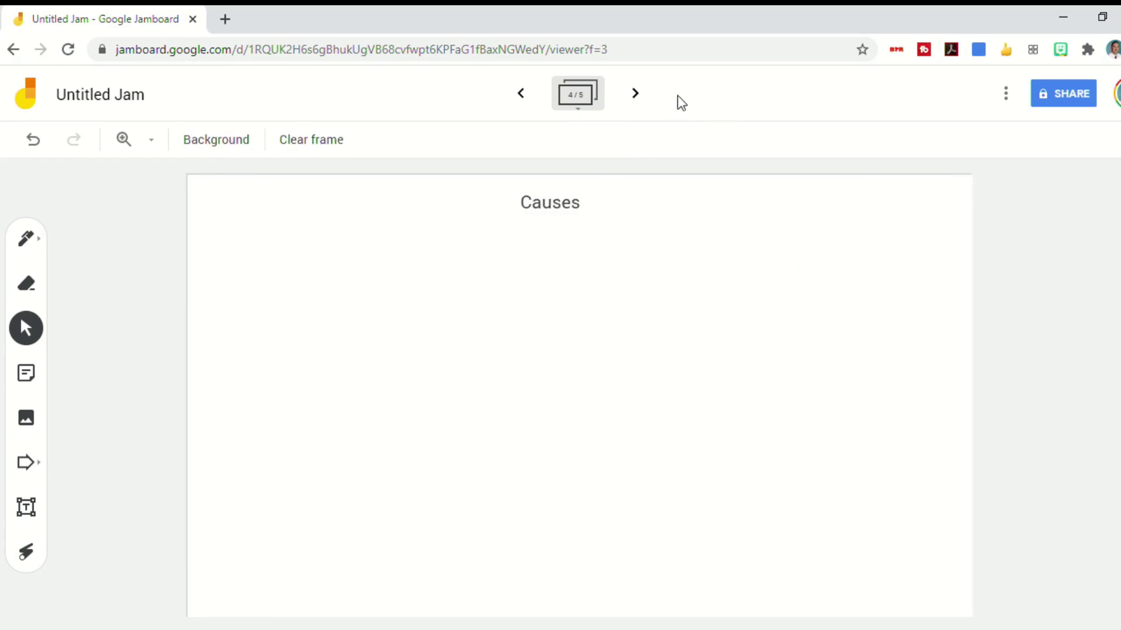
click(635, 93)
click(27, 506)
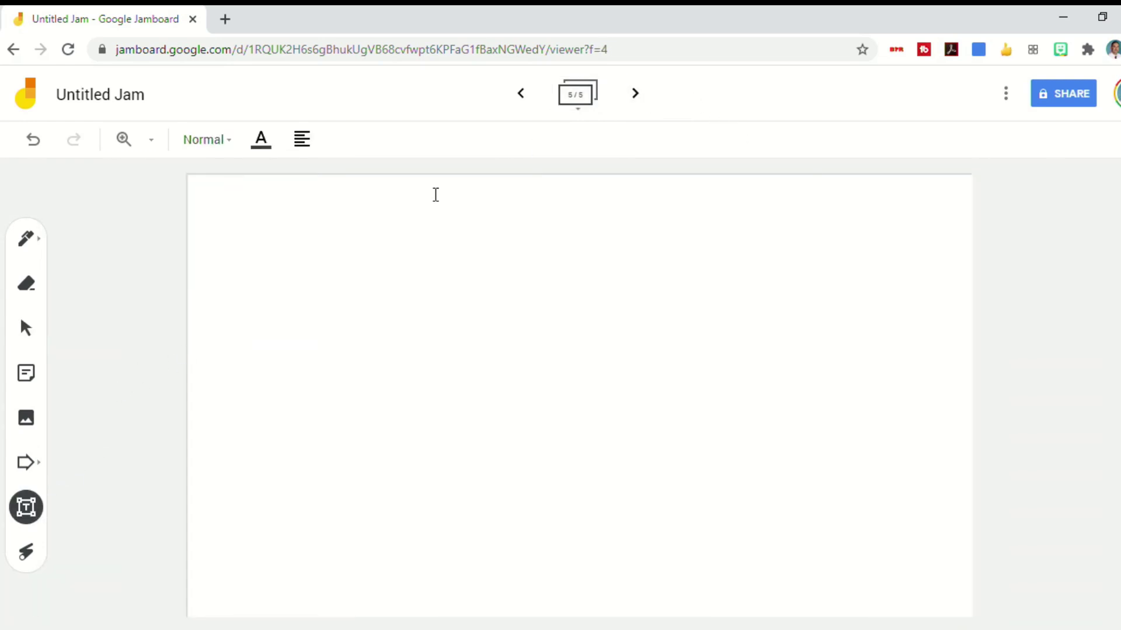
text(Eff)
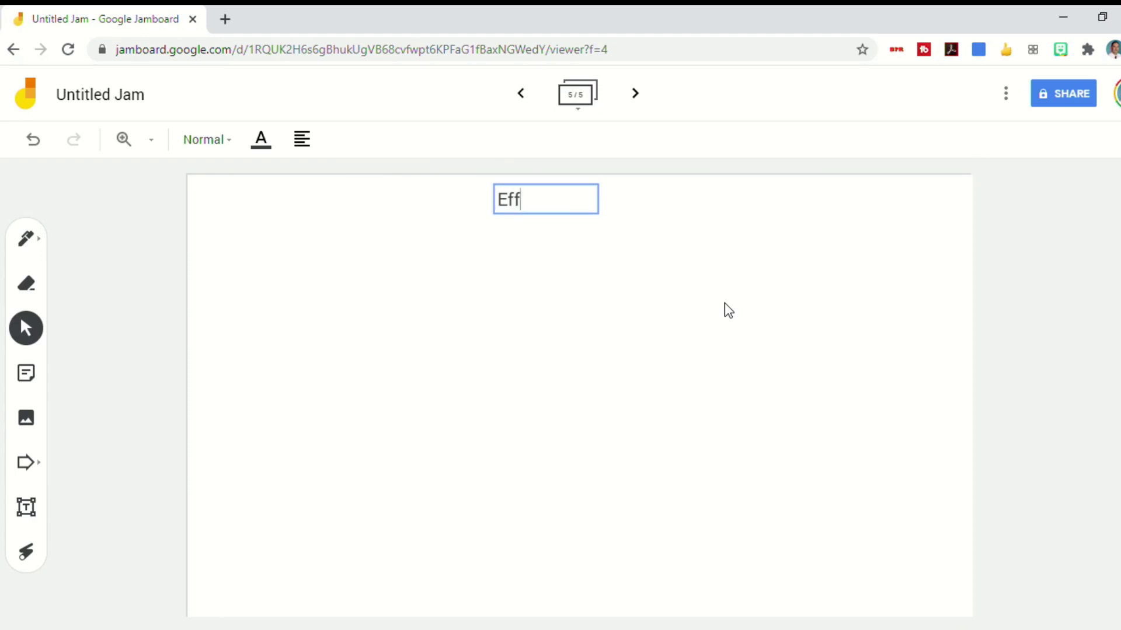
text(ects)
click(723, 303)
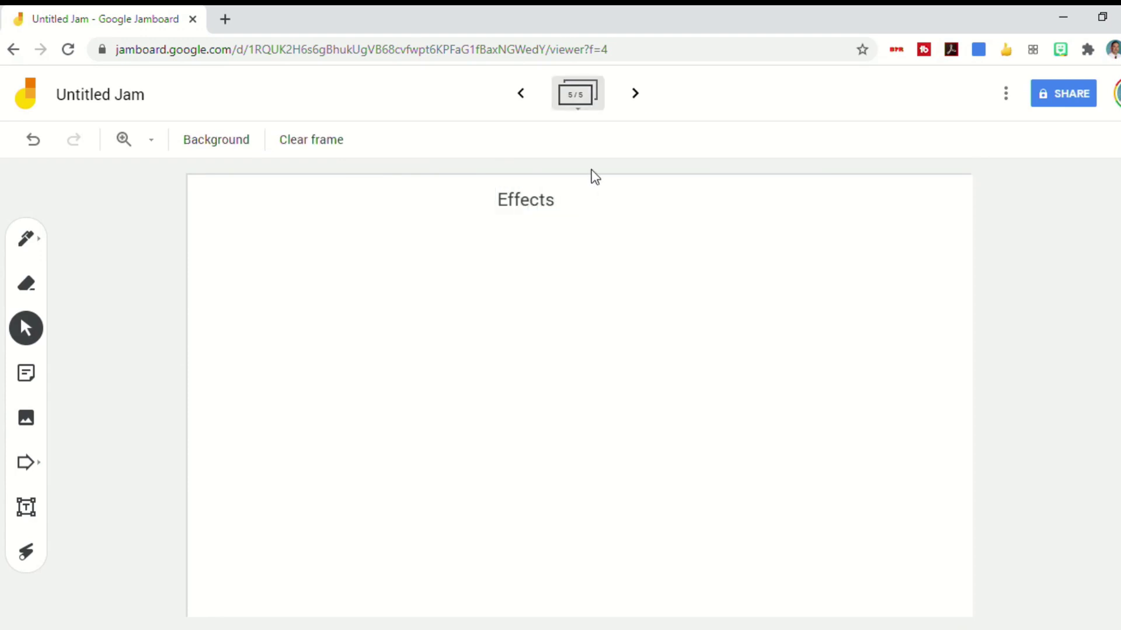
Step back through the frames to the first frame's cause-and-effect worksheet
click(525, 102)
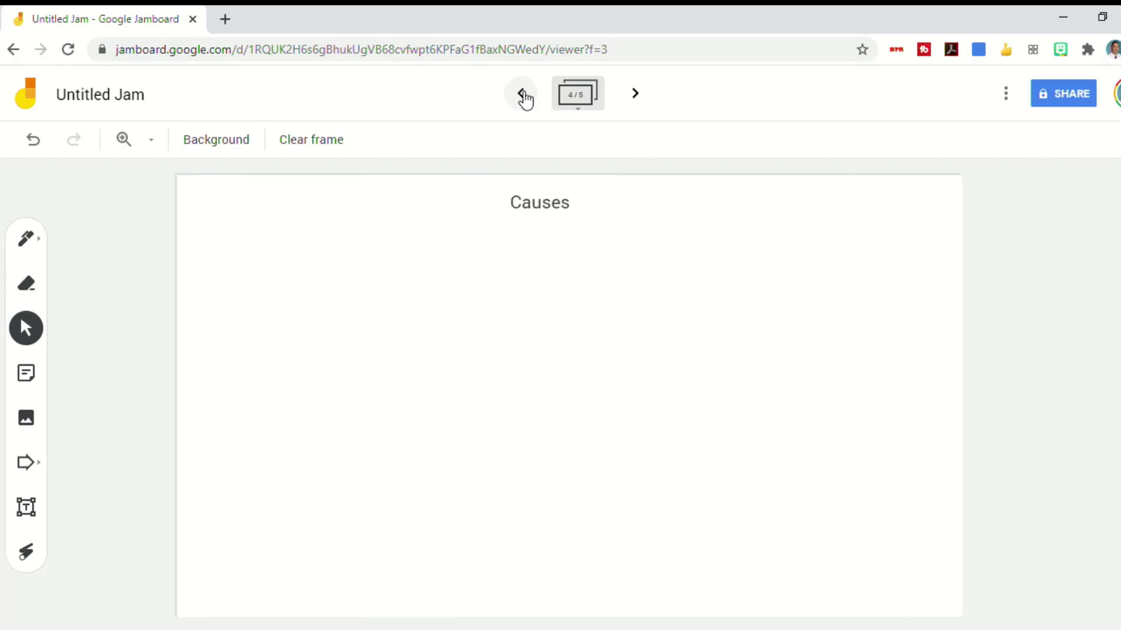
click(526, 99)
click(526, 99)
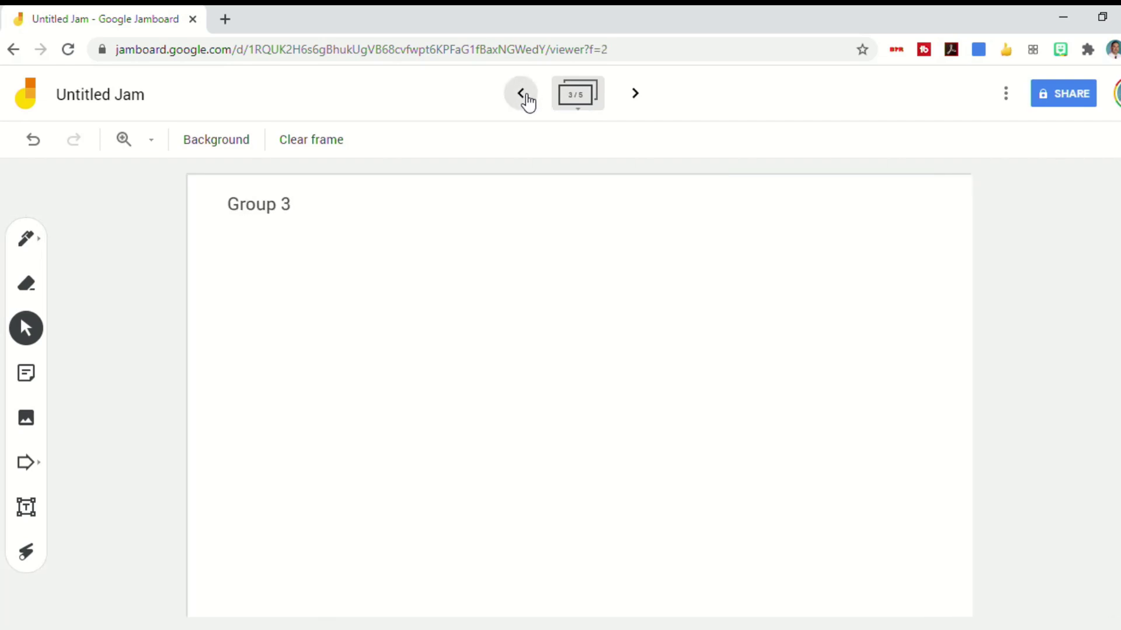
click(525, 100)
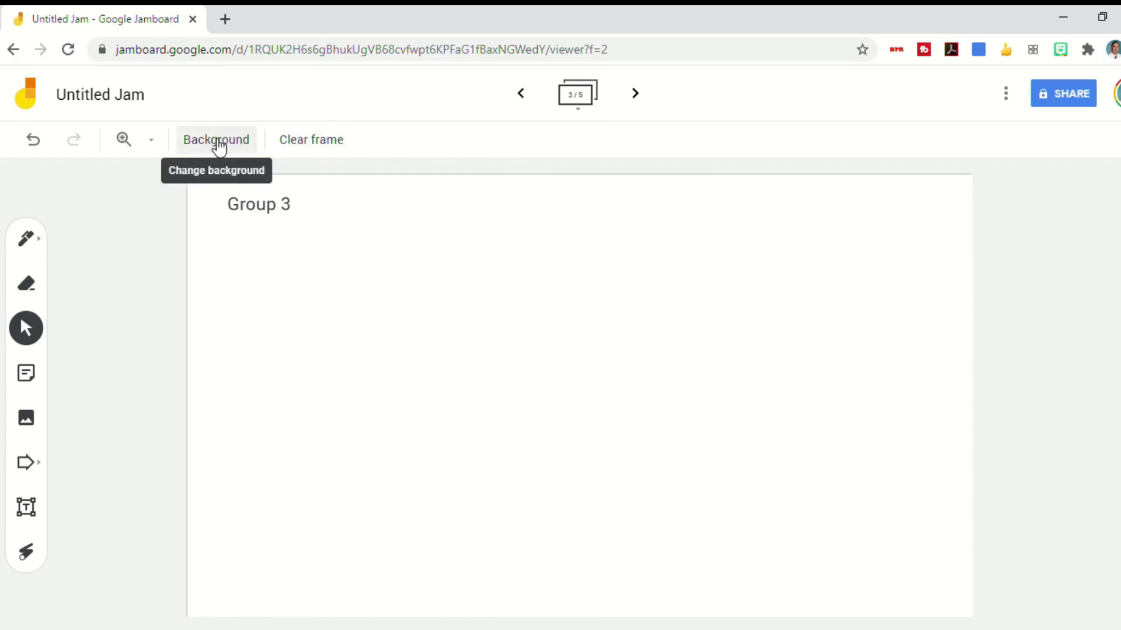
Try the Dots, Rules, Squares and Graph backgrounds on the Group 3 frame
click(217, 140)
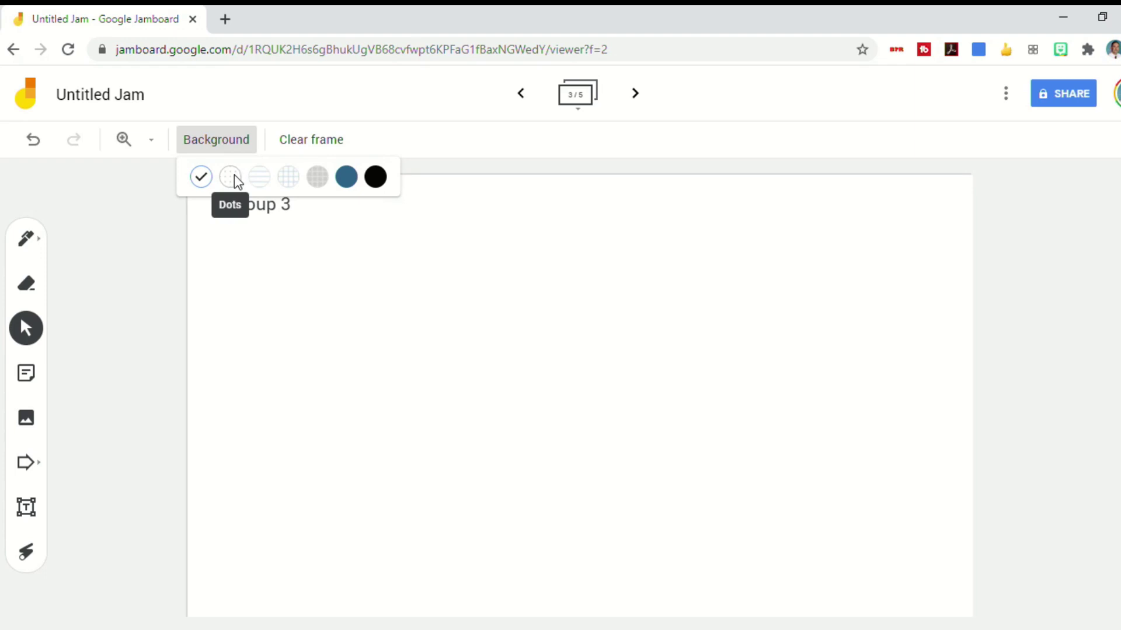
click(234, 175)
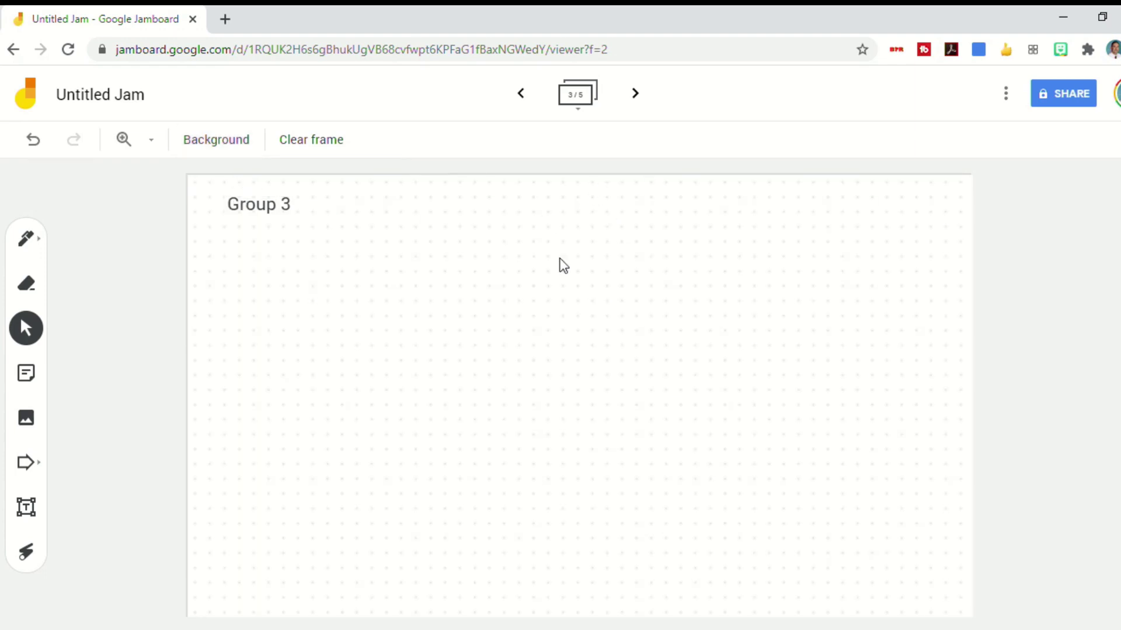
click(239, 149)
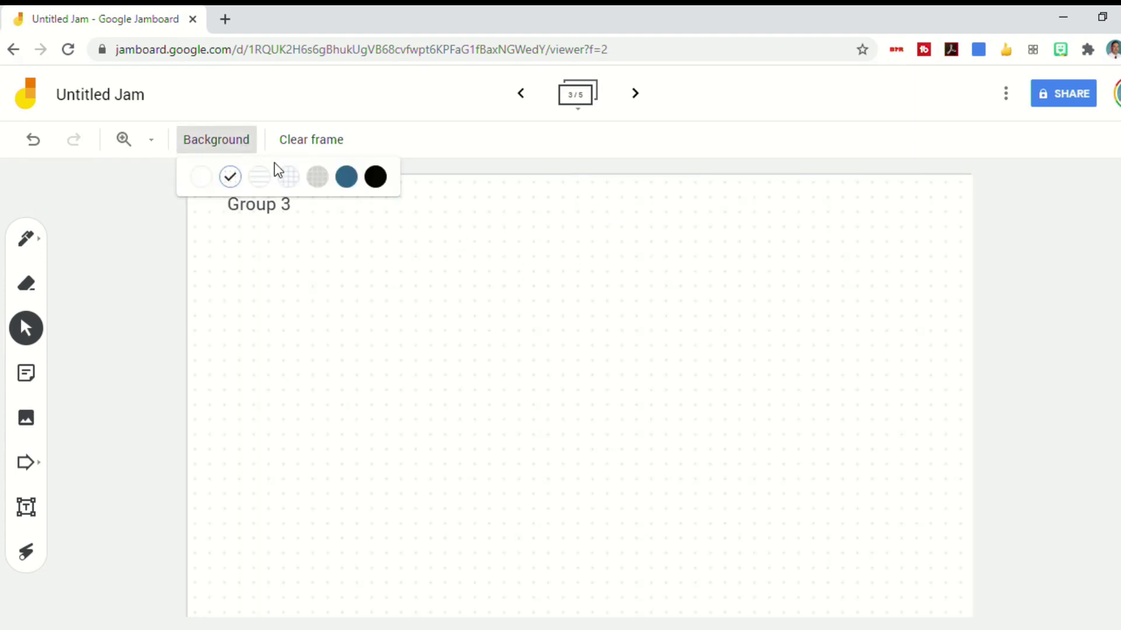
click(260, 175)
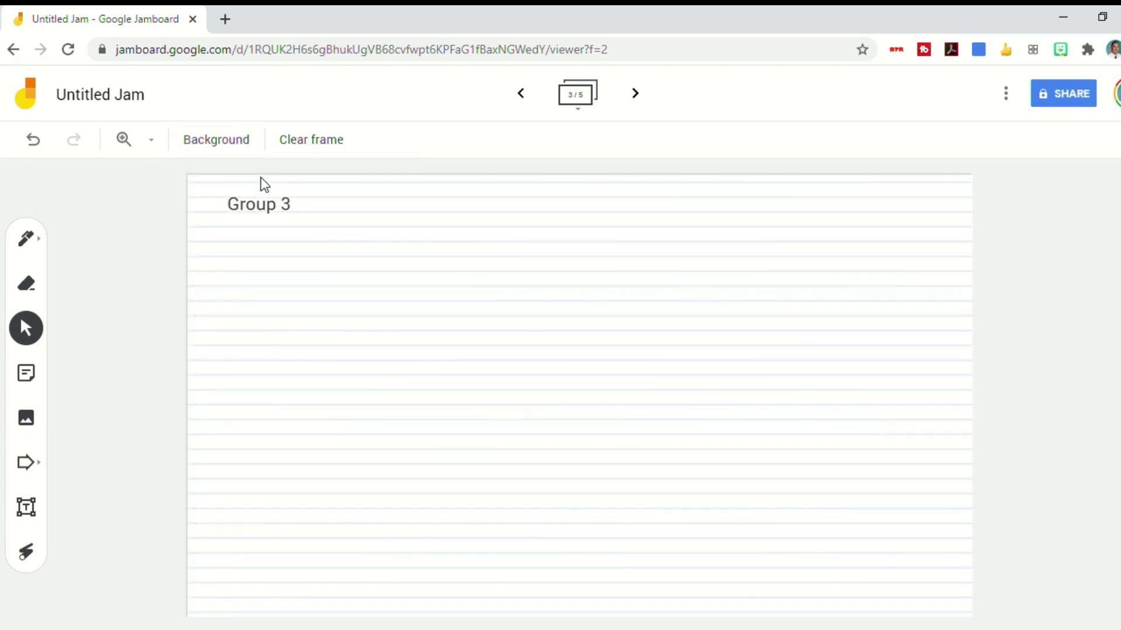
click(242, 151)
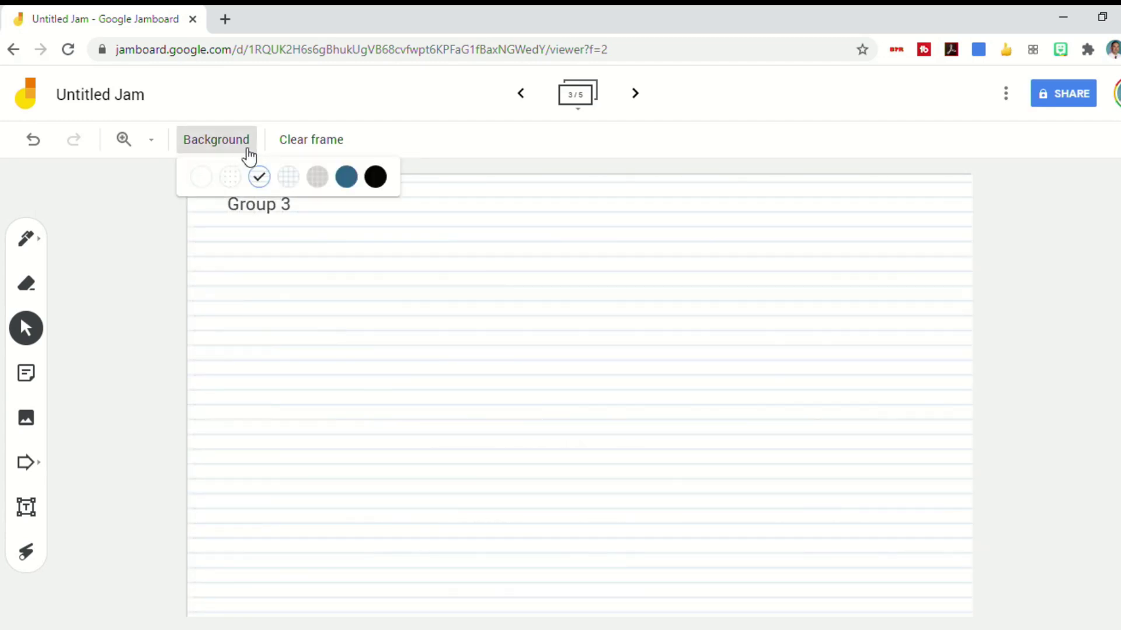
click(288, 178)
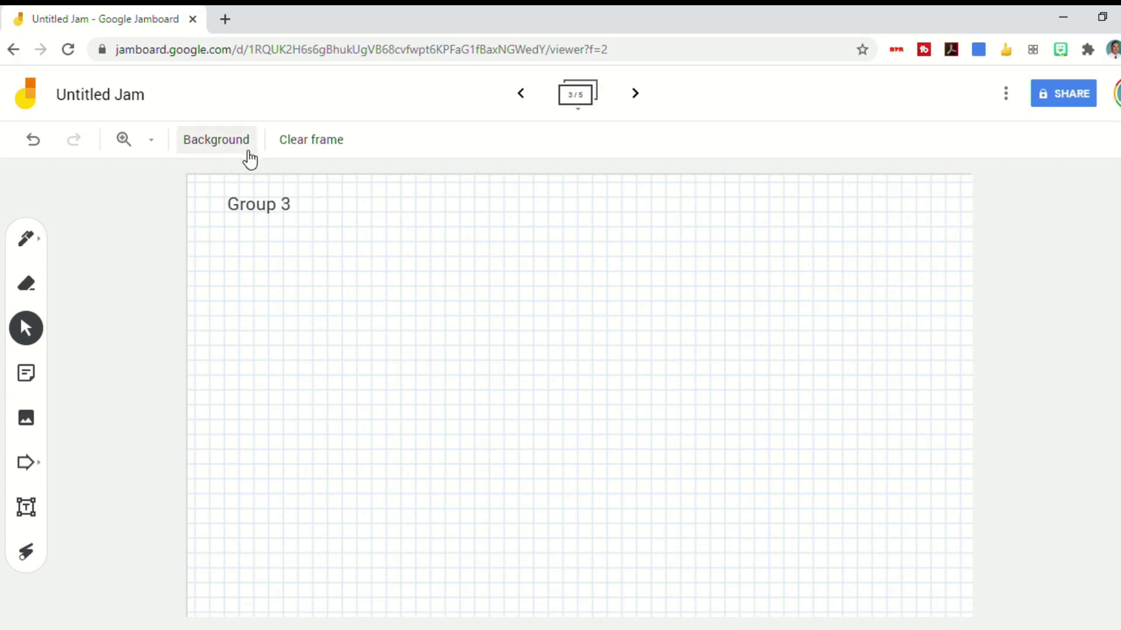
click(236, 145)
click(311, 178)
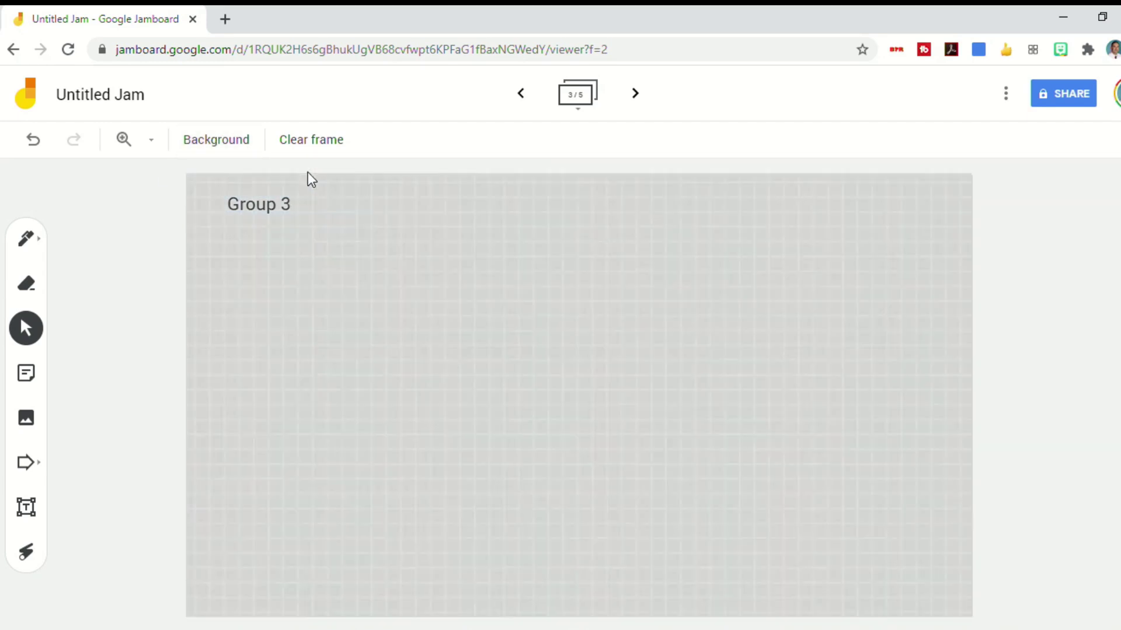
Try the Blue and Black backgrounds, then start a new web search for map images
click(248, 142)
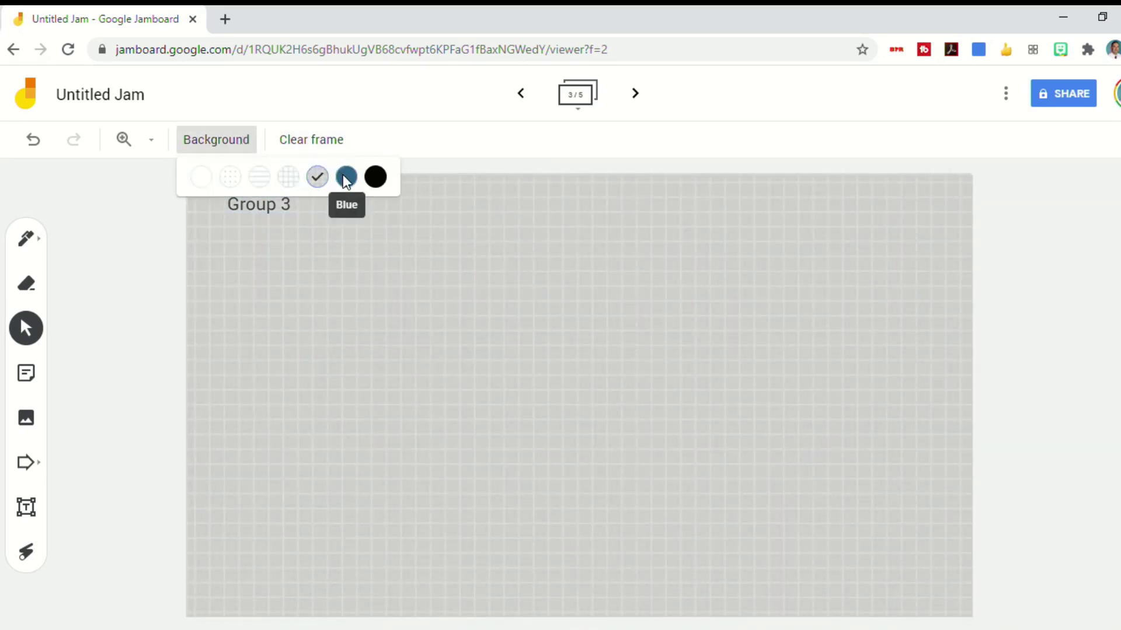
click(344, 178)
click(235, 141)
click(374, 177)
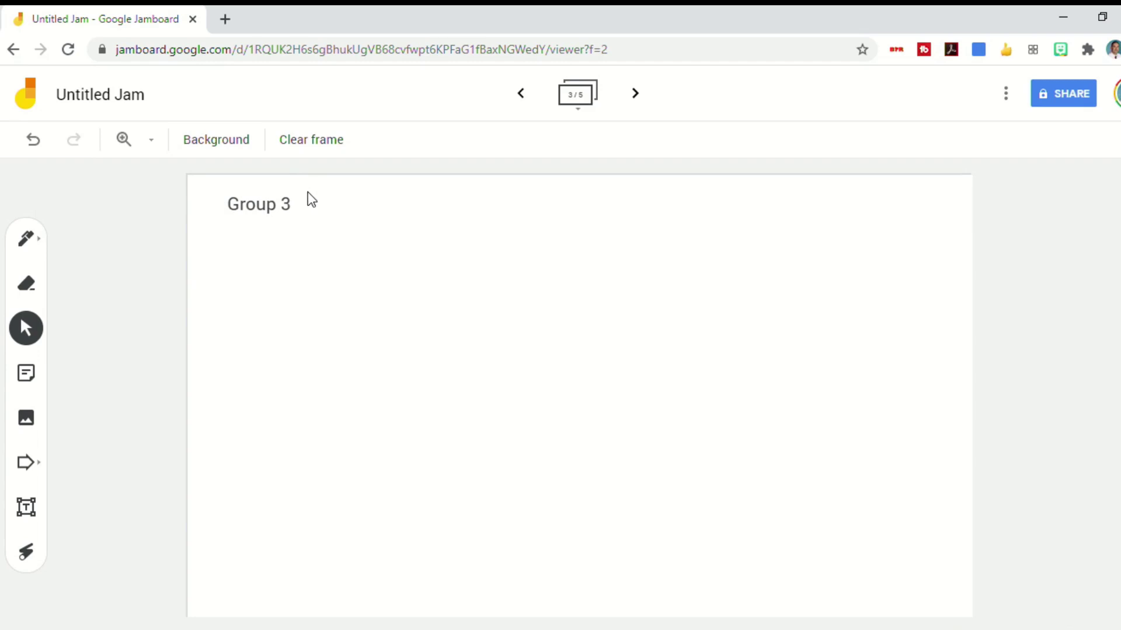
click(231, 19)
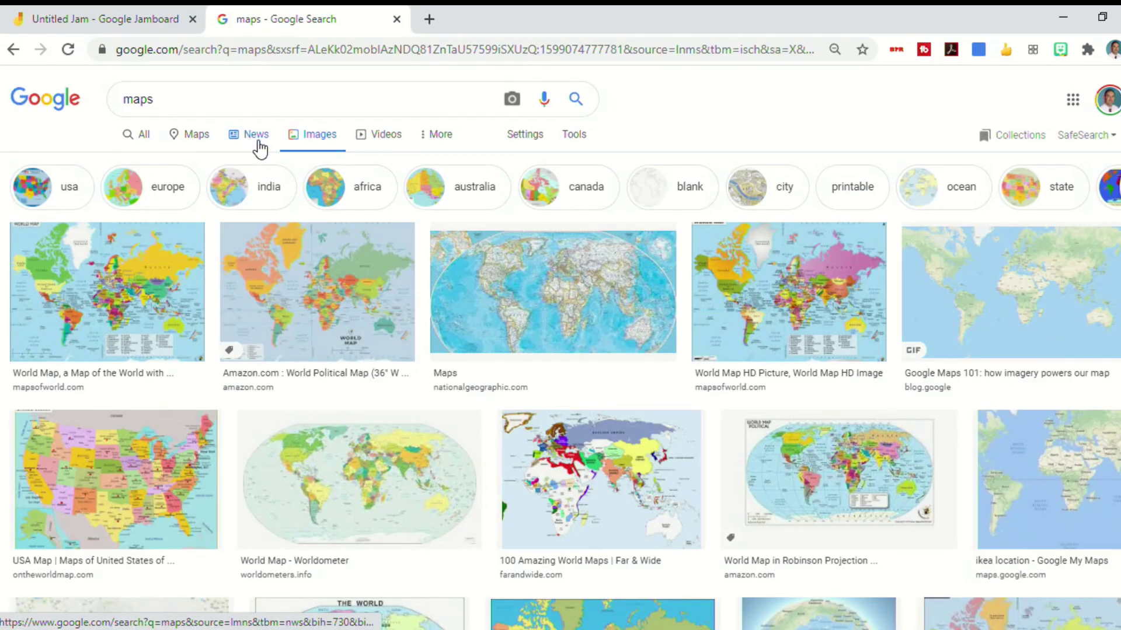
Start a Google Image Search image insert on the Group 3 frame, then return to the maps results
click(1015, 283)
key(ctrl+shift+Tab)
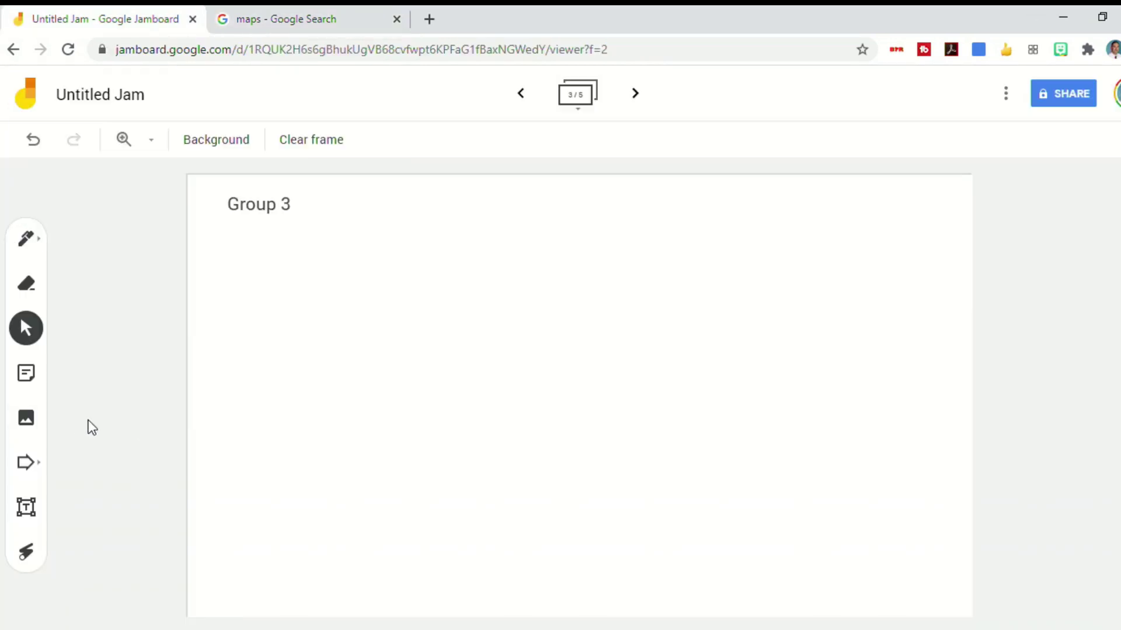
click(32, 426)
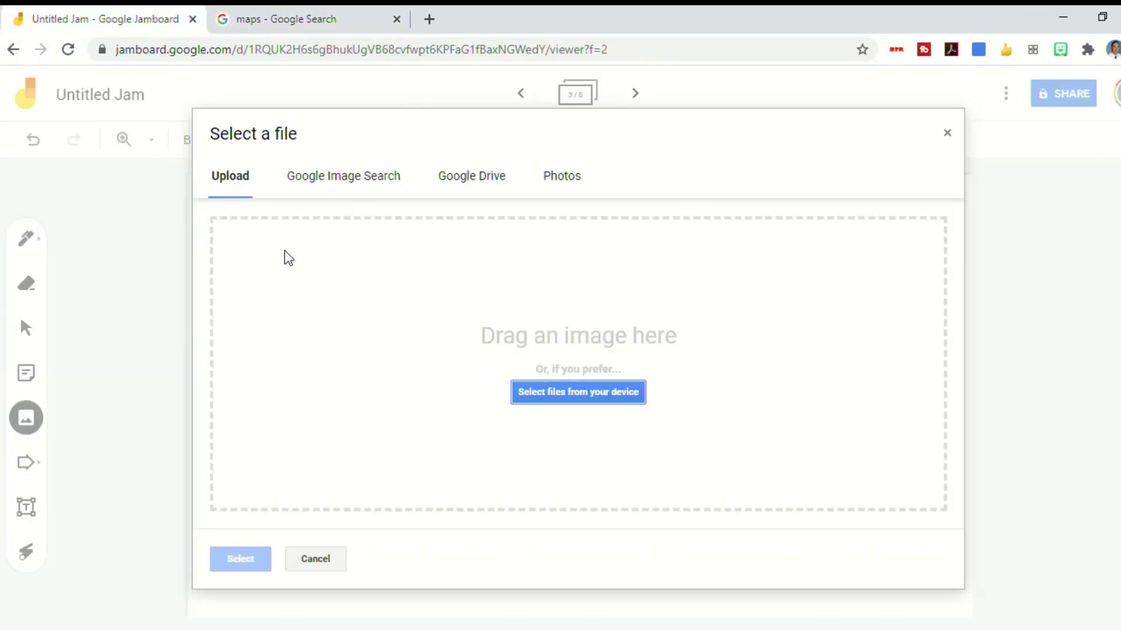
click(323, 185)
click(303, 19)
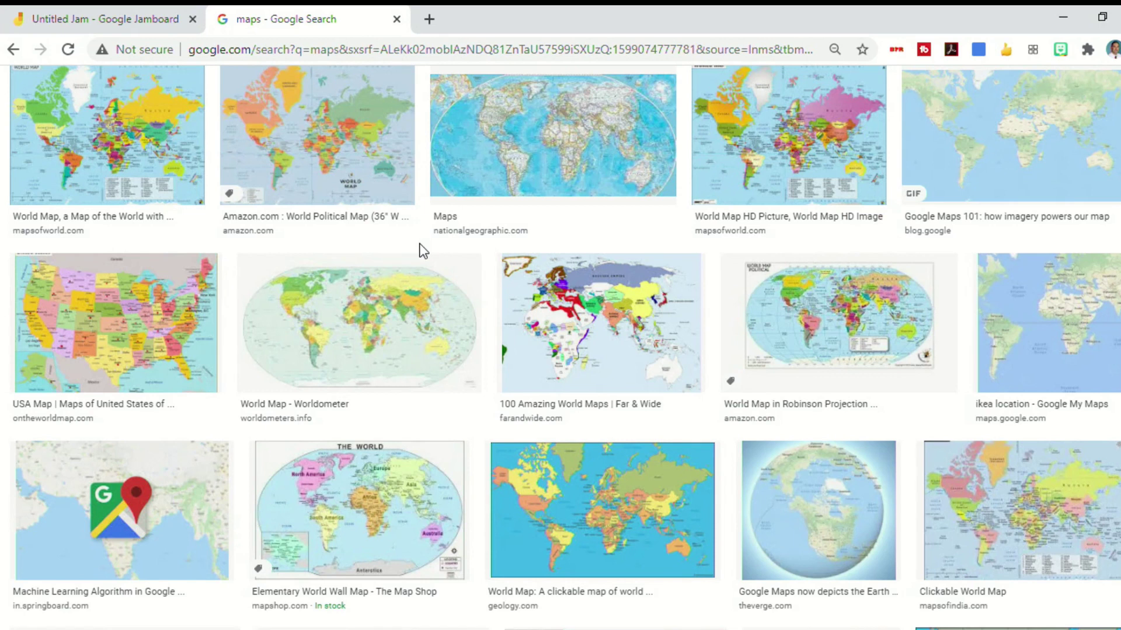
Preview the ontheworldmap.com USA Map result and copy its image
click(131, 323)
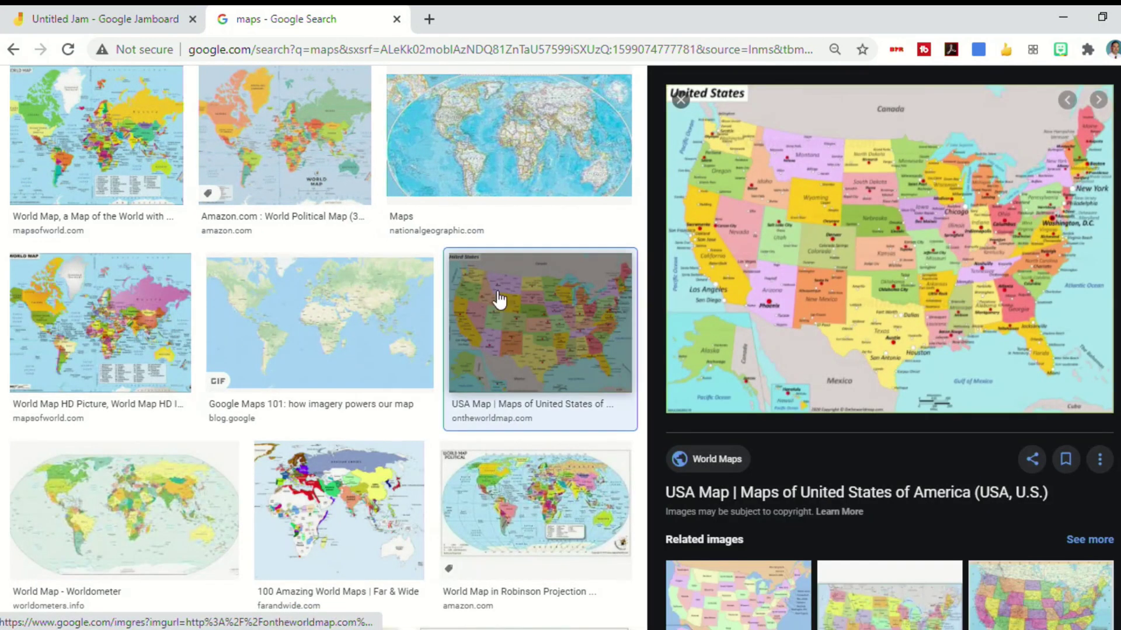
right_click(935, 236)
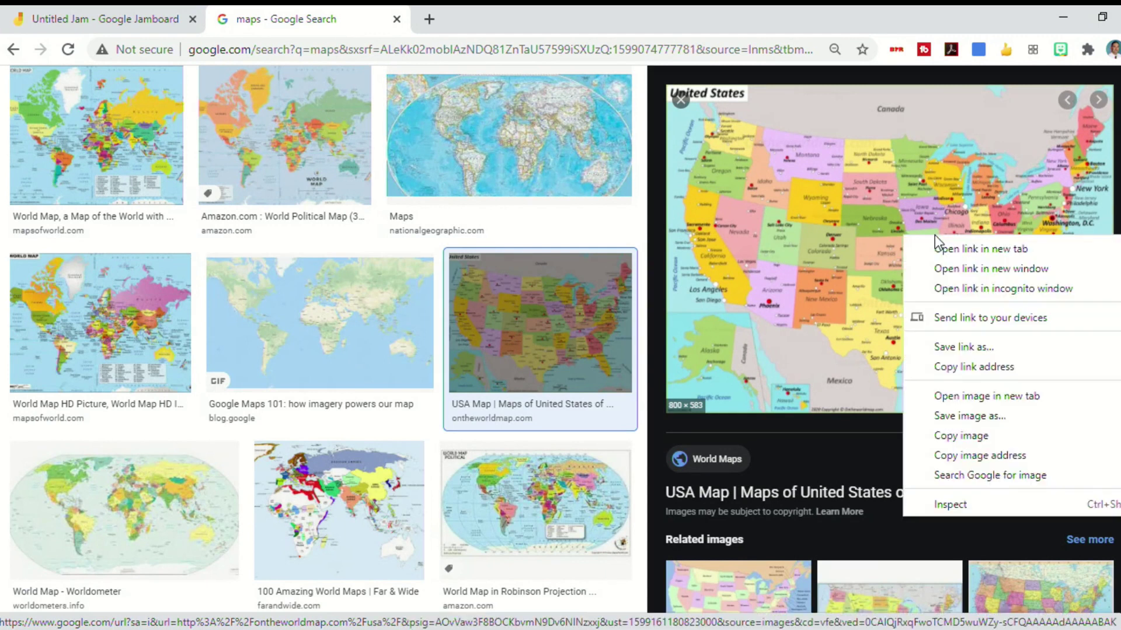
click(960, 435)
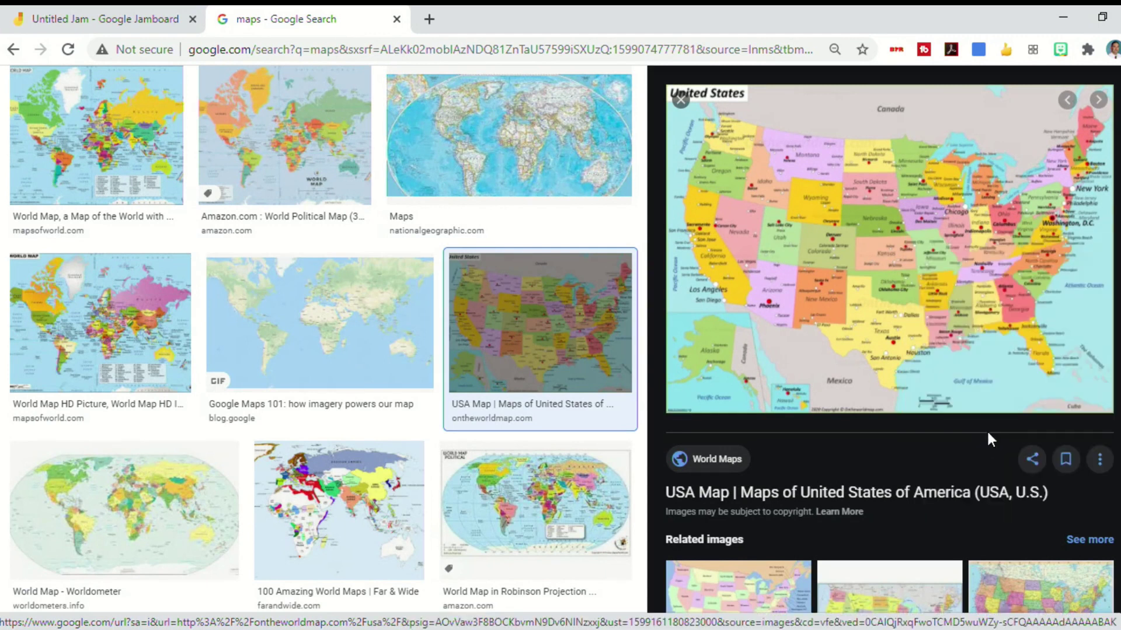
Close the image insertion dialog and paste the copied USA map into the Group 3 frame
click(104, 21)
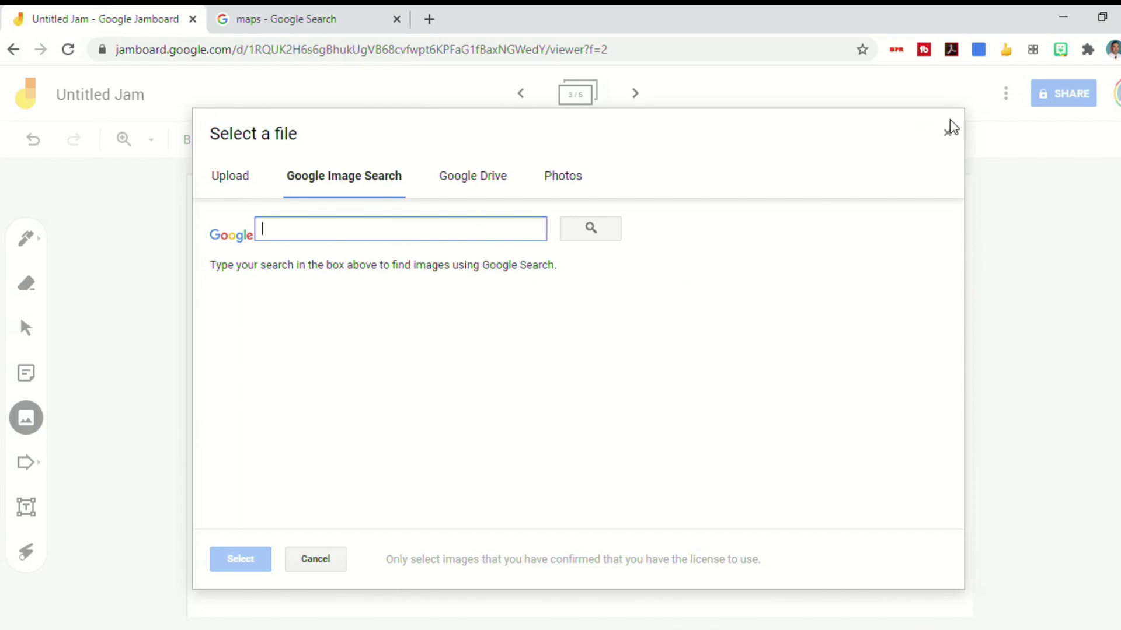
click(948, 134)
right_click(389, 266)
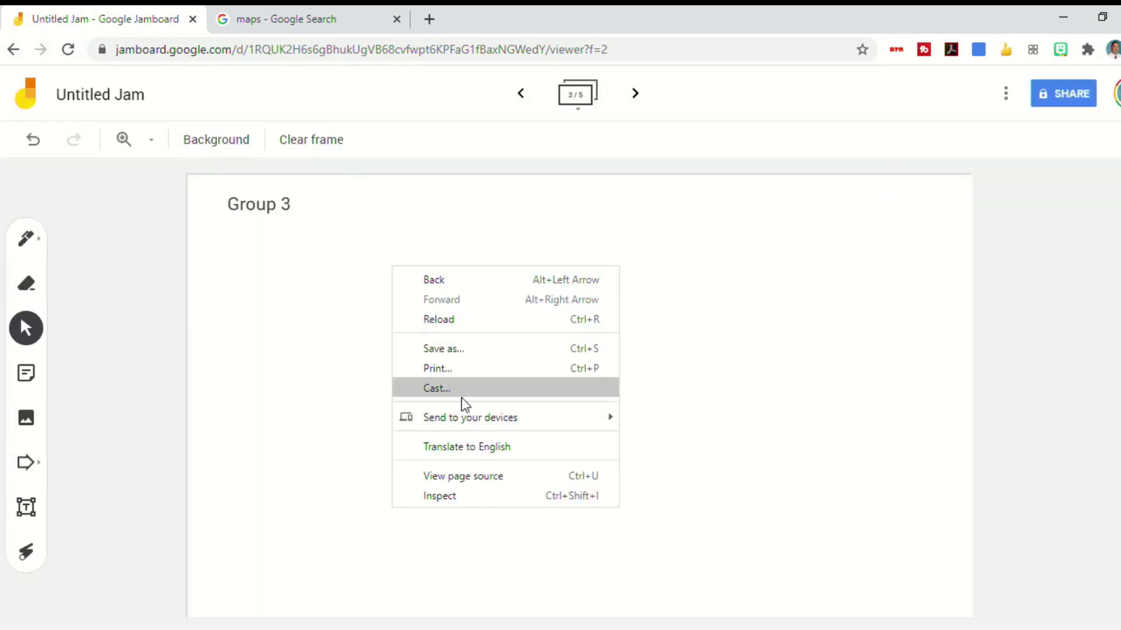
click(331, 342)
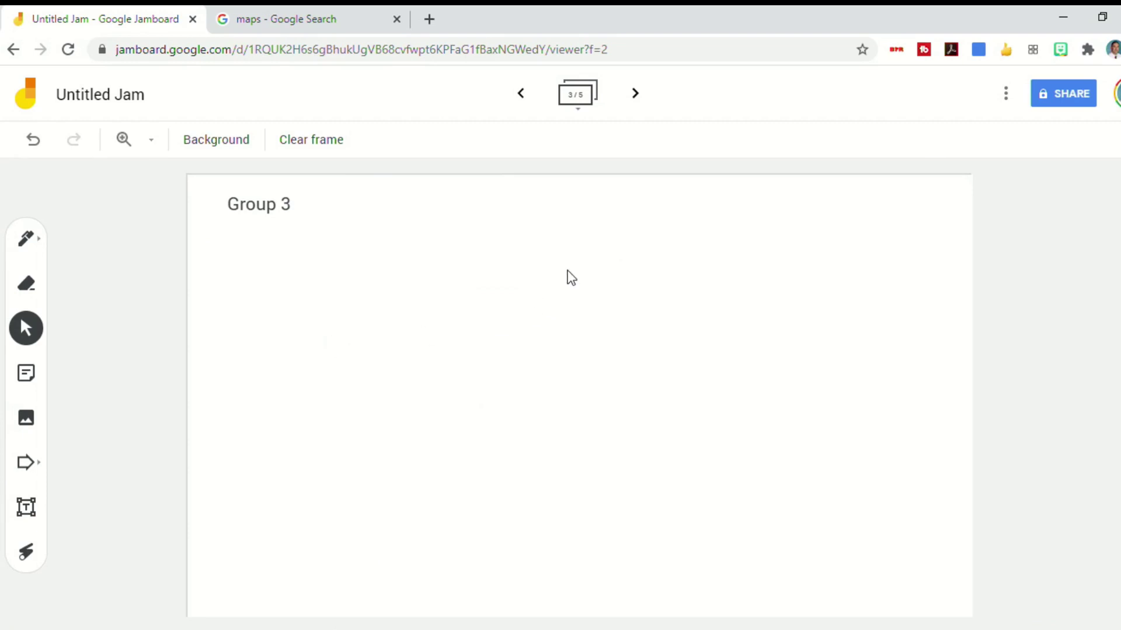
key(ctrl+v)
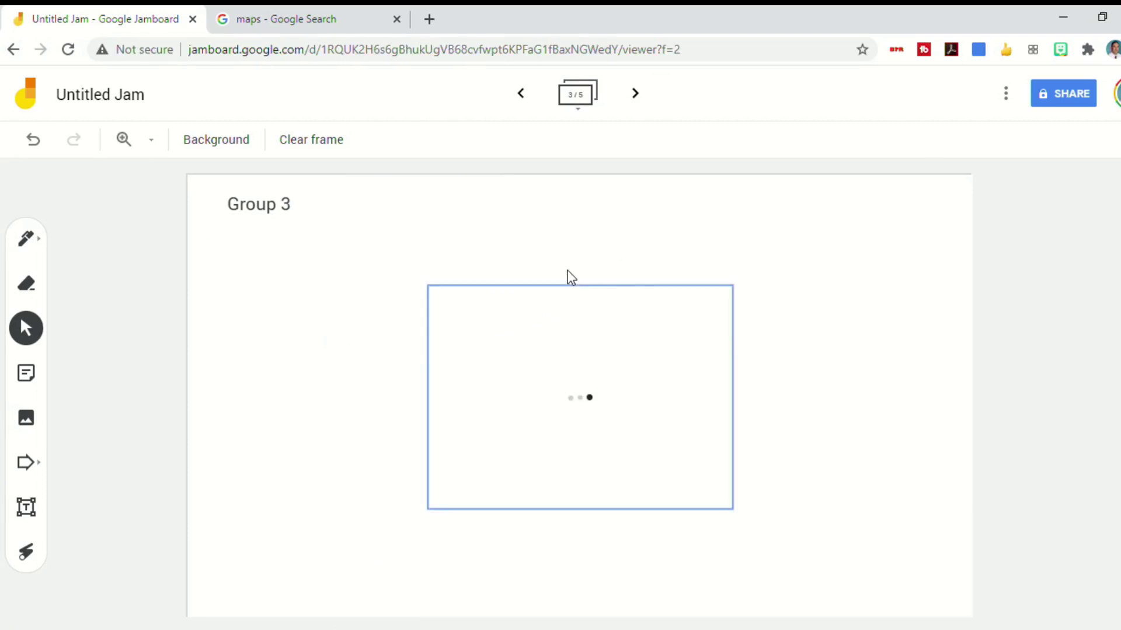
Move the USA map to the top-right and enlarge it to fill nearly the whole frame
click(569, 344)
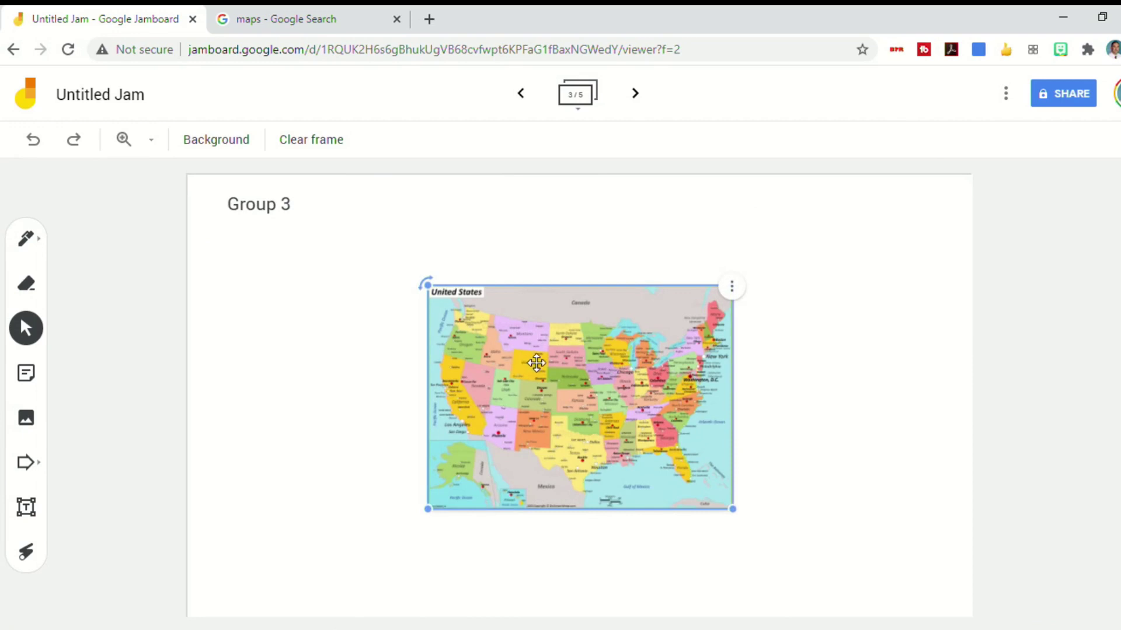
drag(536, 363, 774, 252)
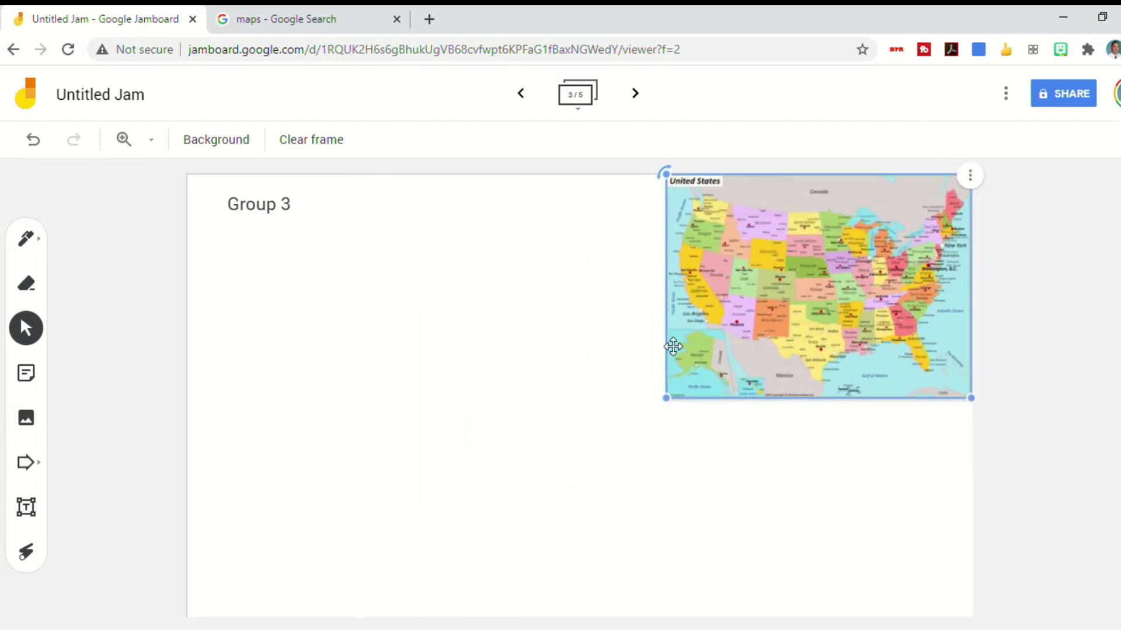
drag(666, 398, 76, 587)
drag(419, 543, 413, 484)
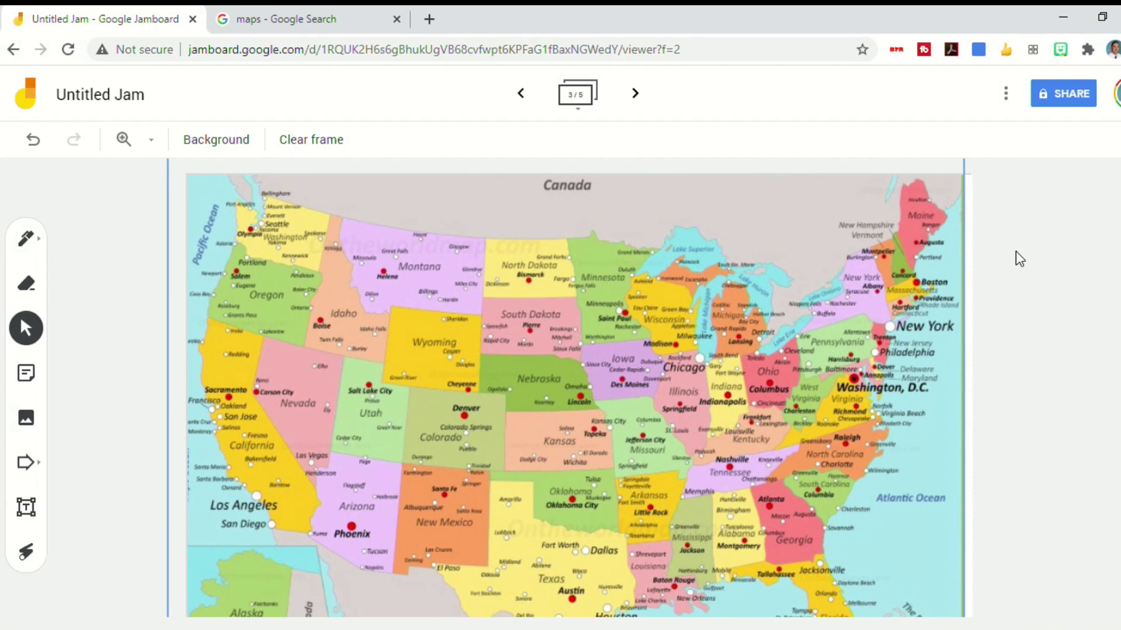
Draw a yellow highlighter route across the USA map from Montana east to the mid-Atlantic coast
click(27, 239)
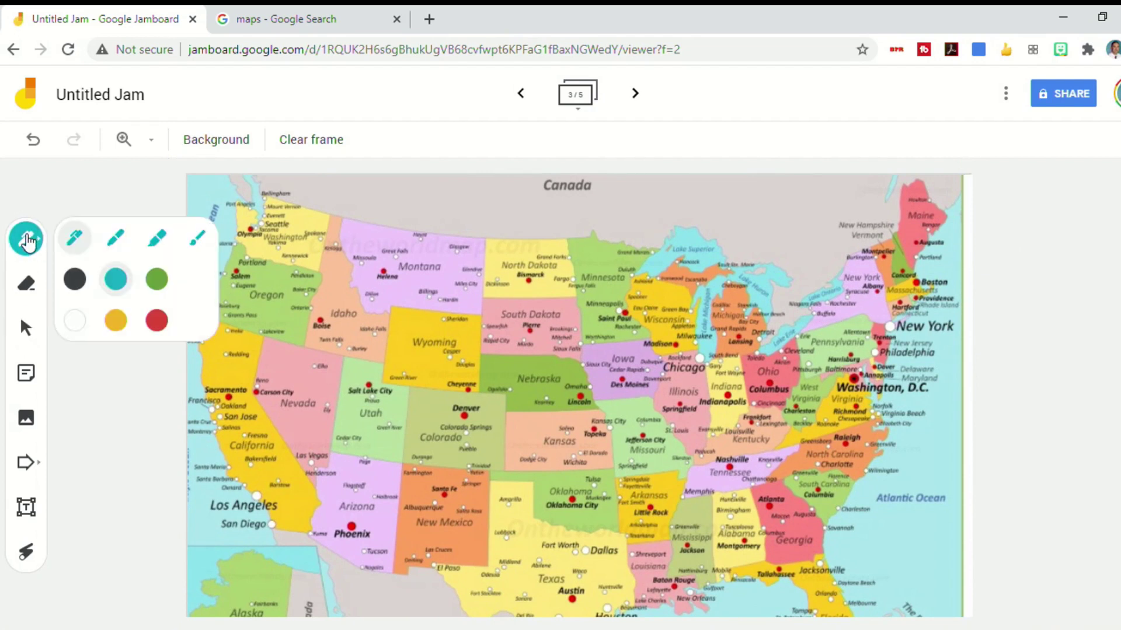
click(116, 321)
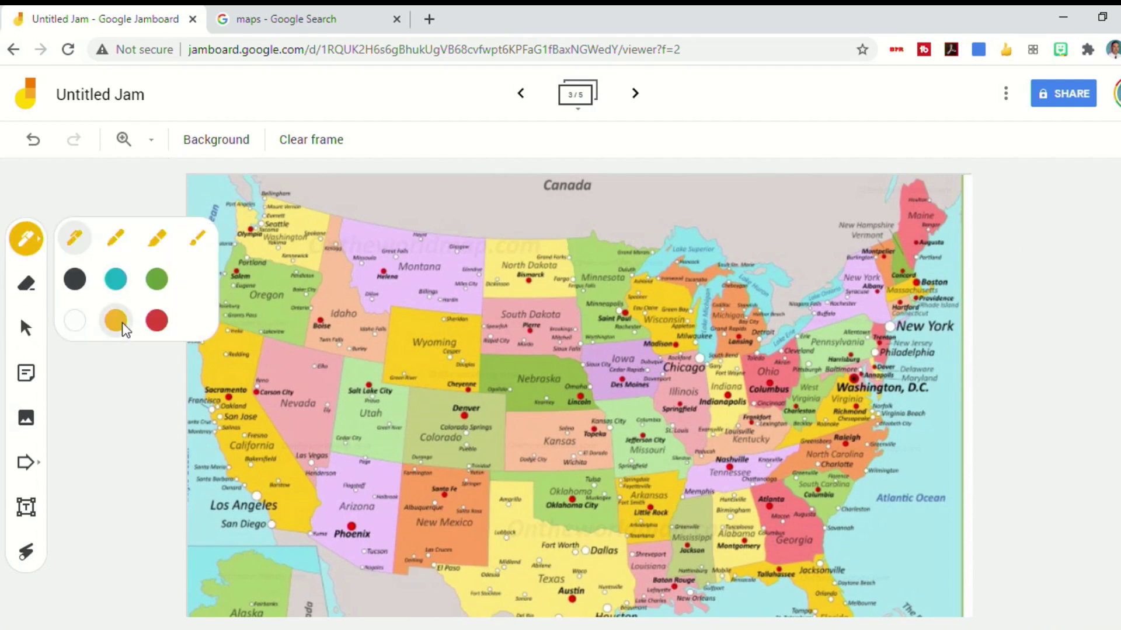
click(155, 245)
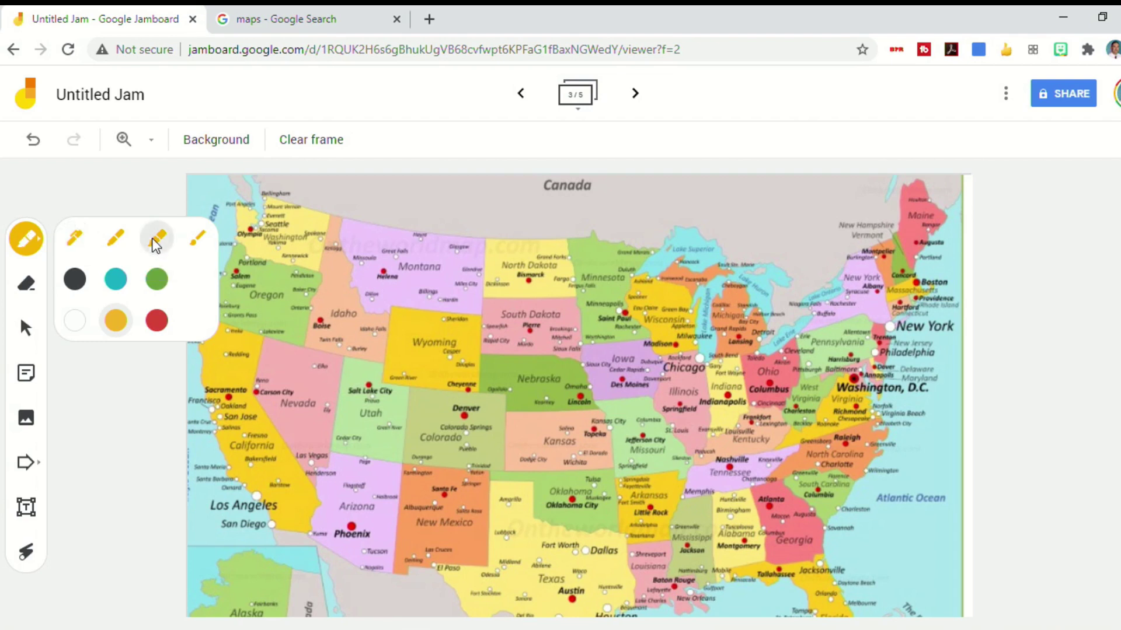
mouse_move(893, 330)
mouse_down()
mouse_move(846, 373)
mouse_move(769, 399)
mouse_move(484, 321)
mouse_move(406, 283)
mouse_move(366, 289)
mouse_up()
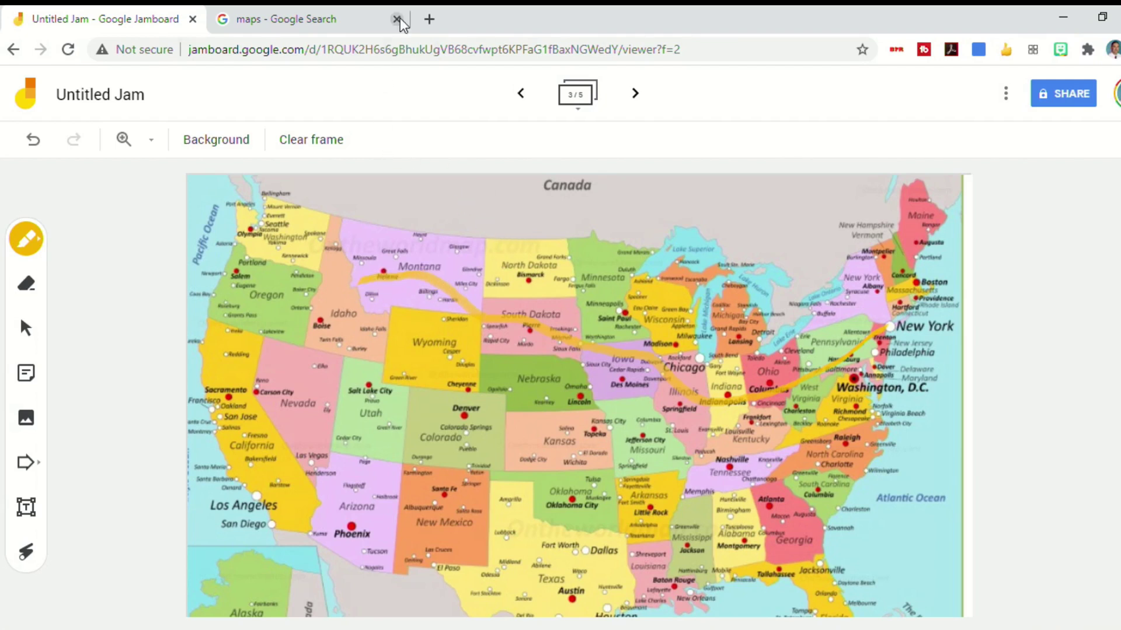
Search Google Images for 'graphic organizer' and bring up options for the two-circle Venn diagram image
click(329, 19)
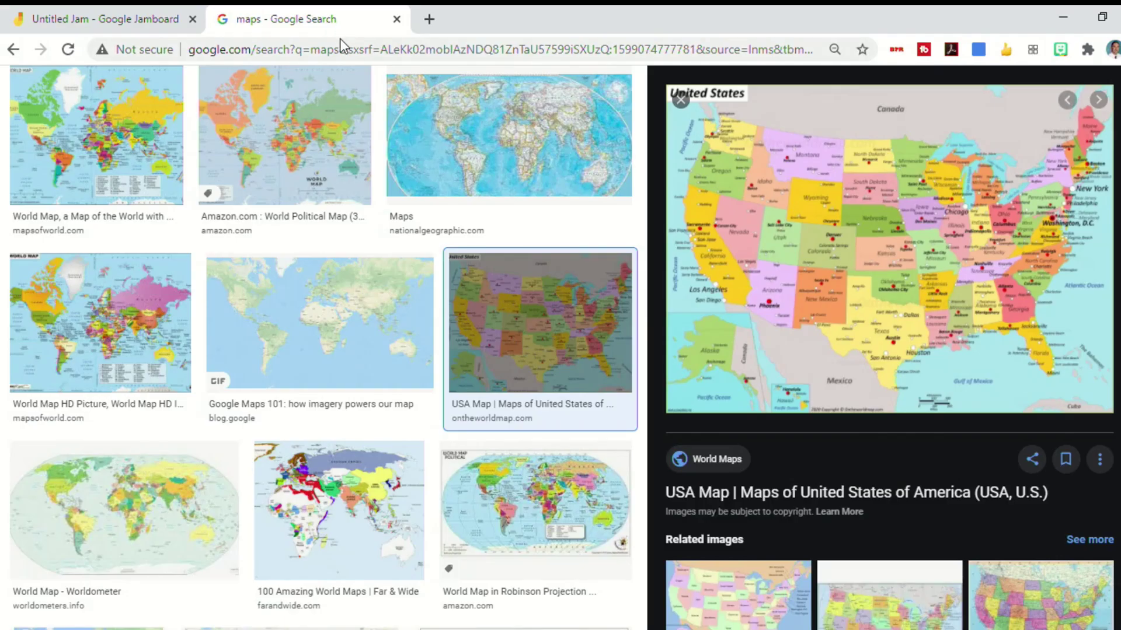
click(680, 100)
scroll(585, 159, up, 3)
triple_click(374, 101)
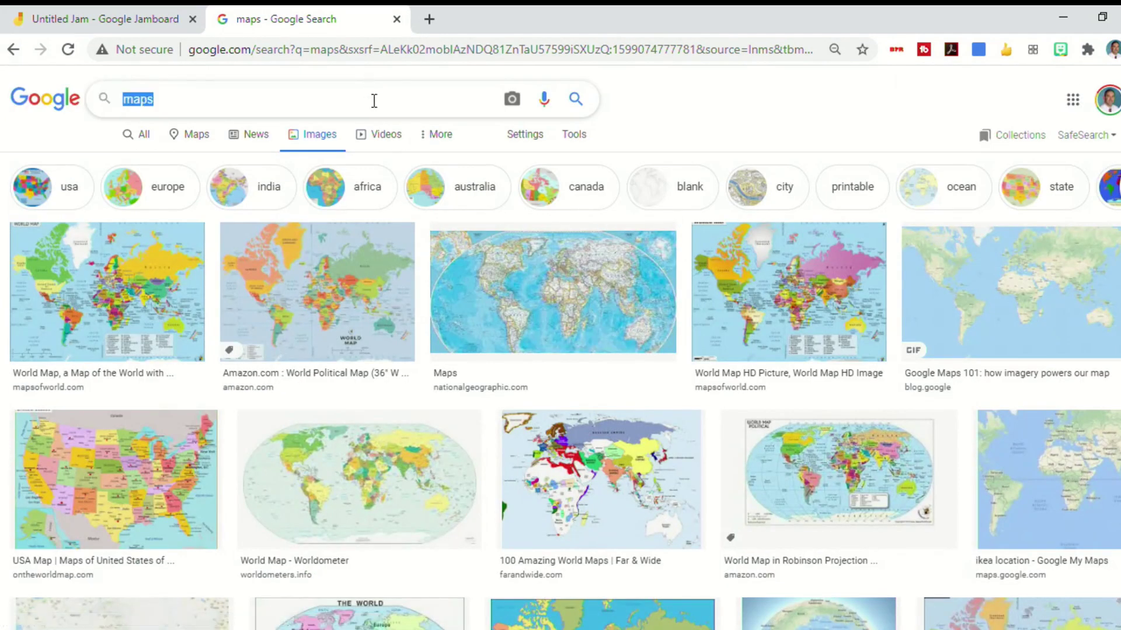
text(graphic )
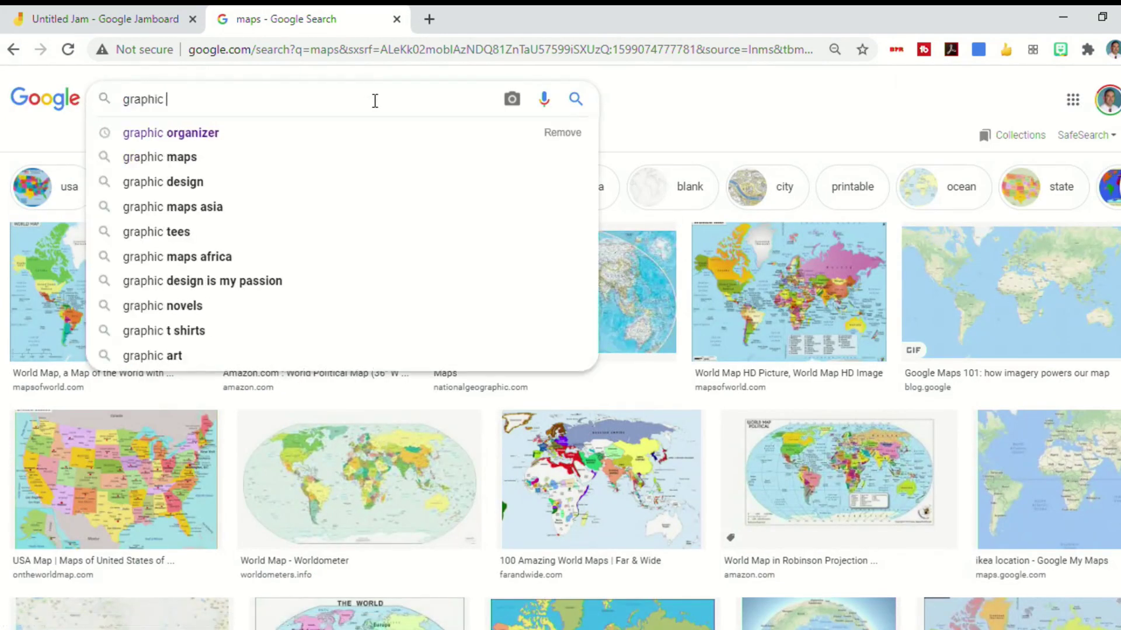
text(organizer)
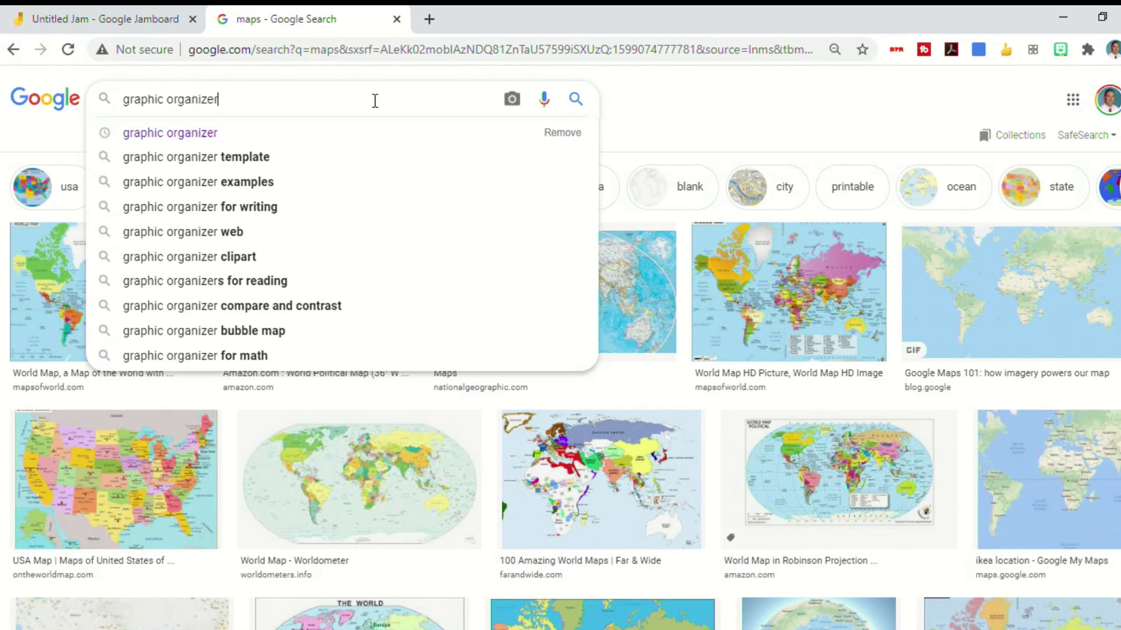
key(Return)
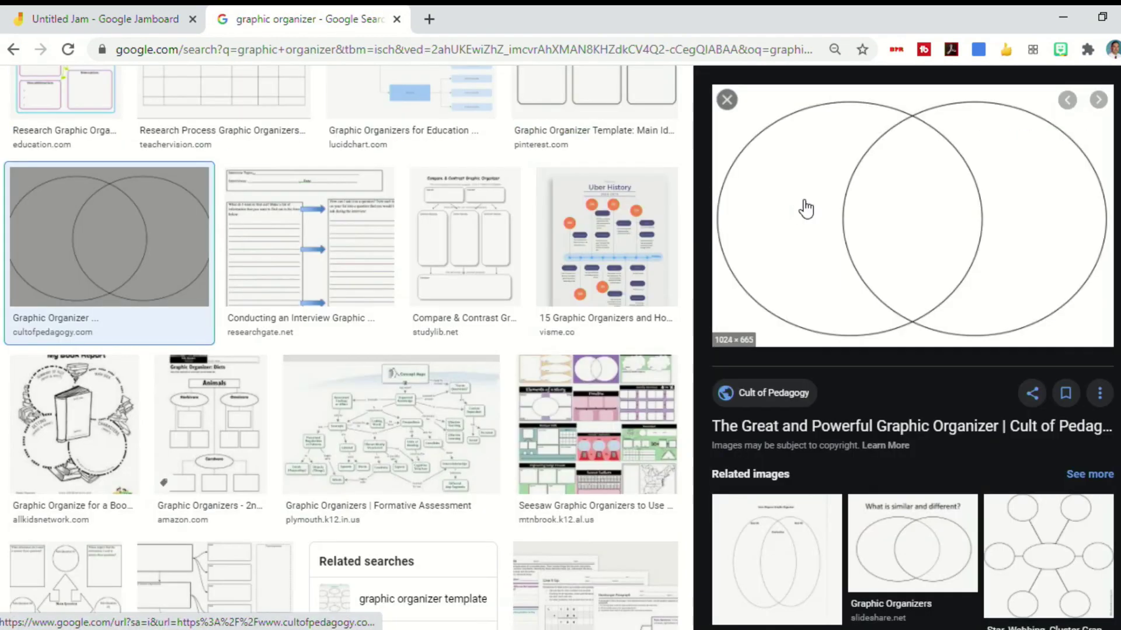
right_click(878, 199)
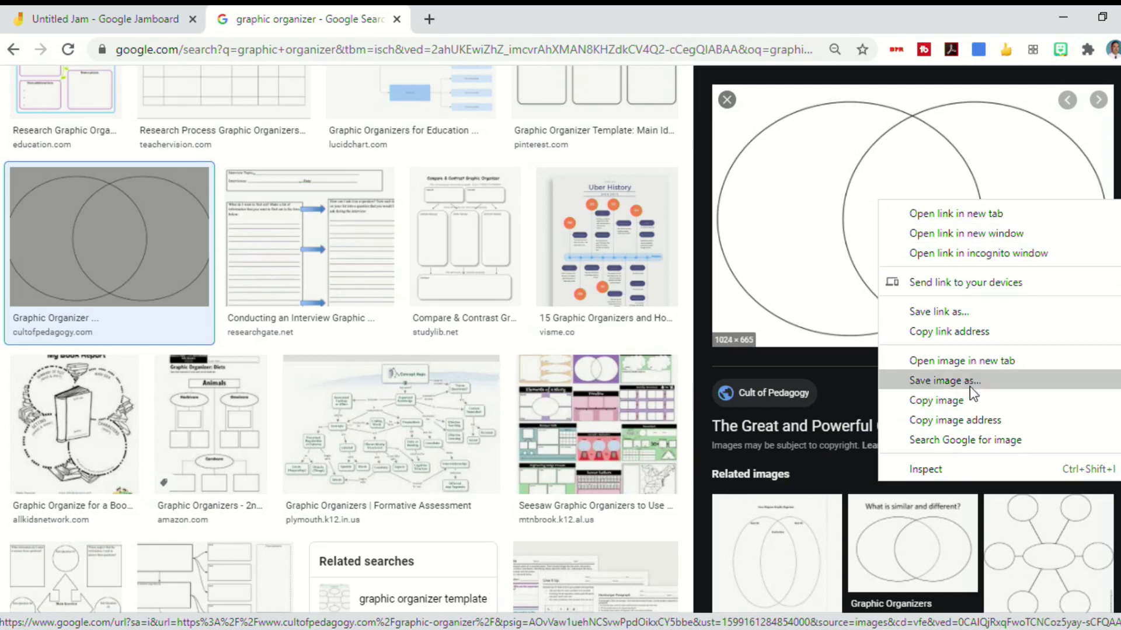
Copy the Venn diagram image and paste it into a new sixth frame
click(972, 403)
click(178, 18)
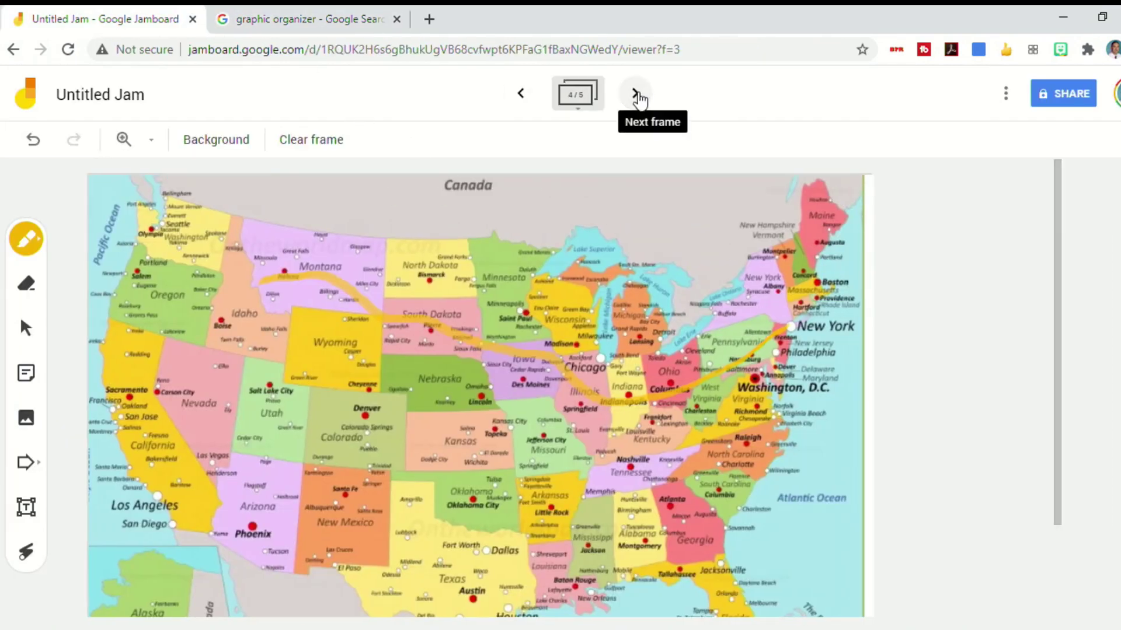
click(635, 93)
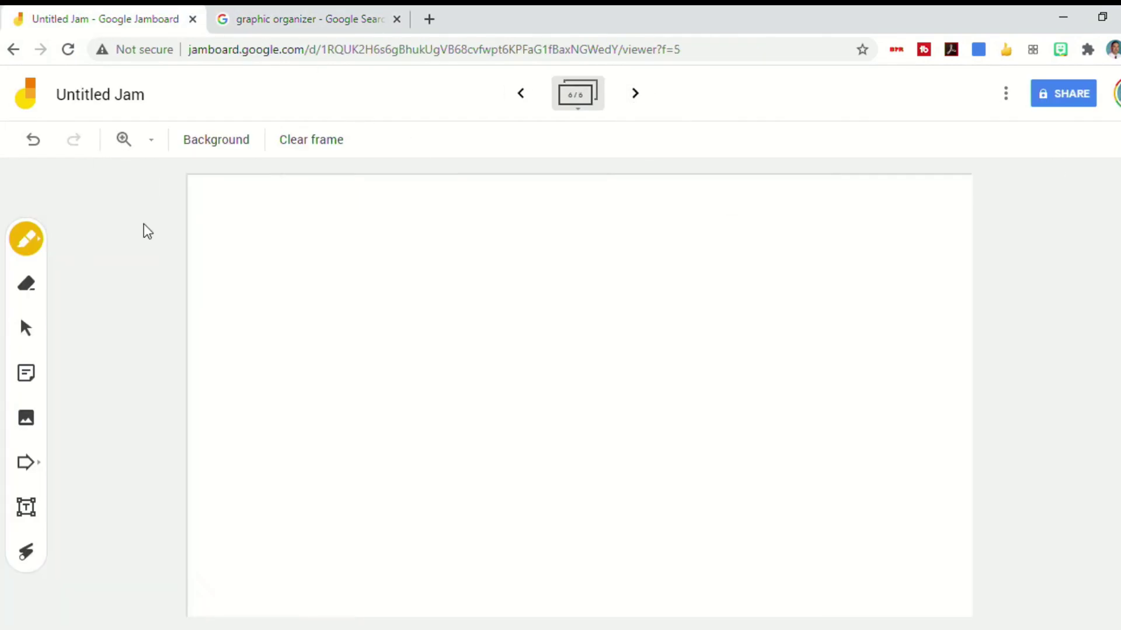
key(ctrl+v)
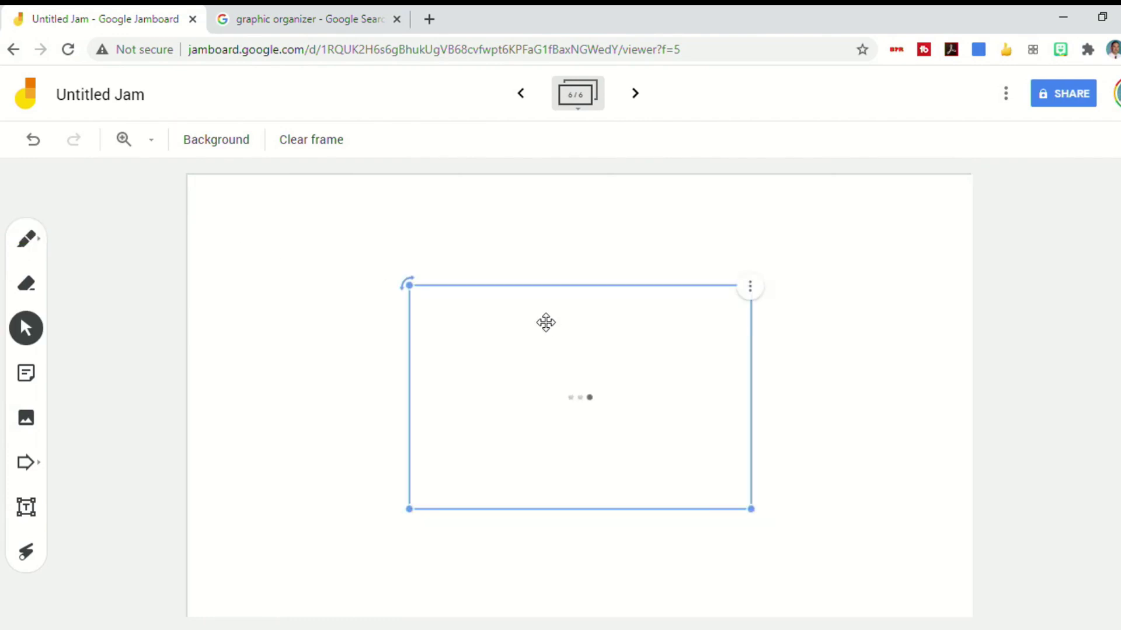
Move and enlarge the Venn diagram so it fills most of the frame
drag(602, 387, 805, 285)
drag(611, 404, 149, 586)
click(118, 423)
drag(463, 395, 456, 389)
click(151, 299)
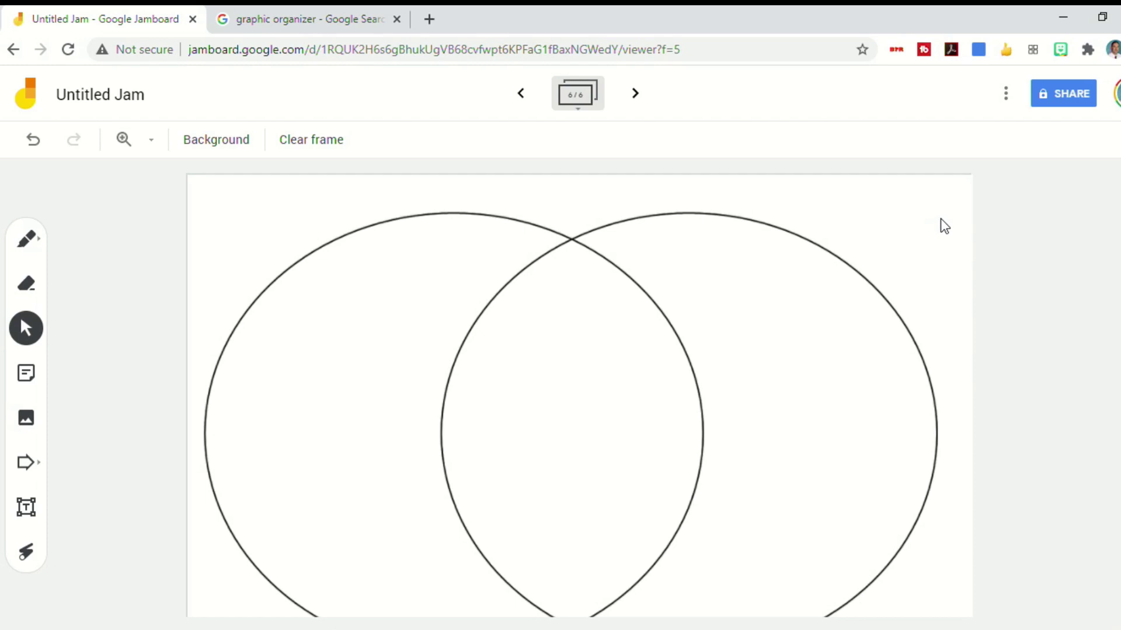
click(1059, 98)
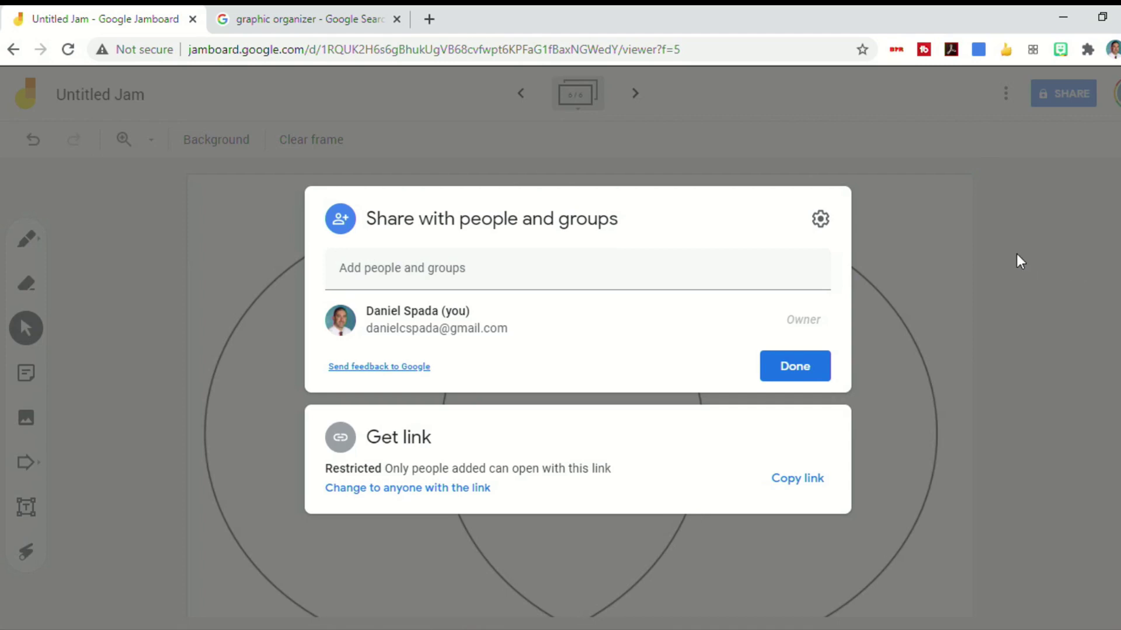
click(814, 367)
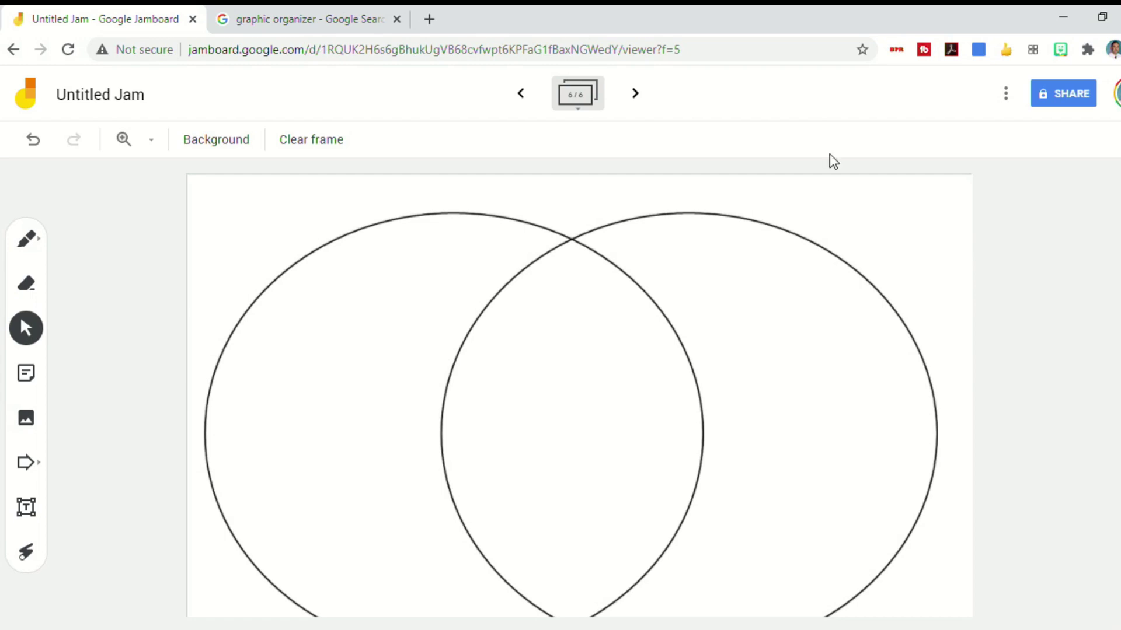
Step back through the frames to frame 1 of 6, the Cause and Effect organizer
click(519, 107)
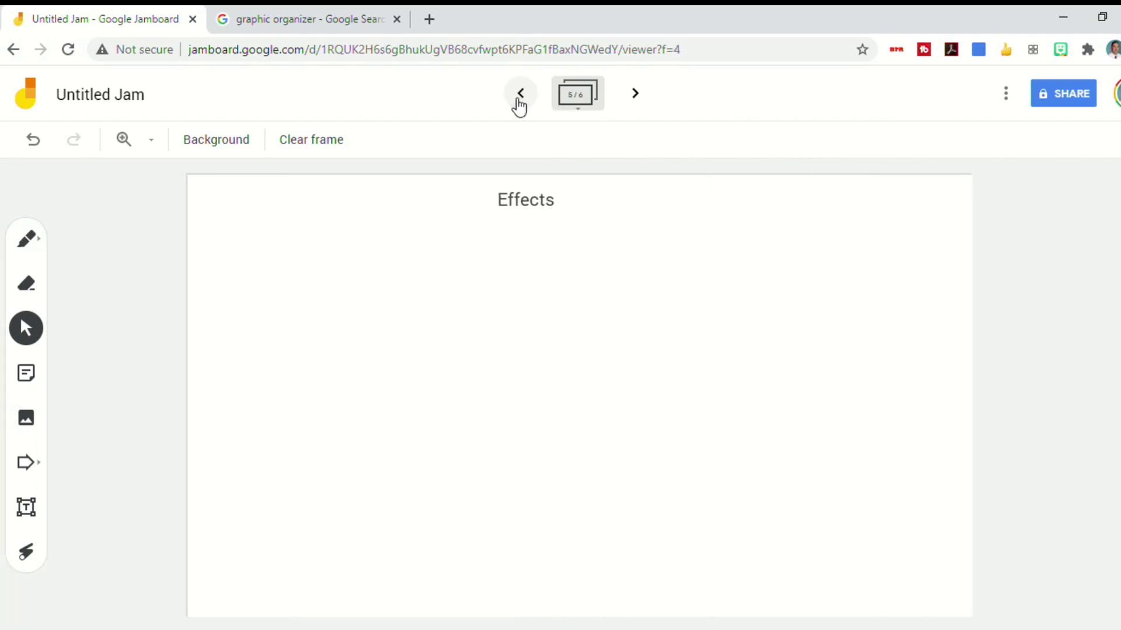
click(519, 106)
click(519, 106)
click(518, 106)
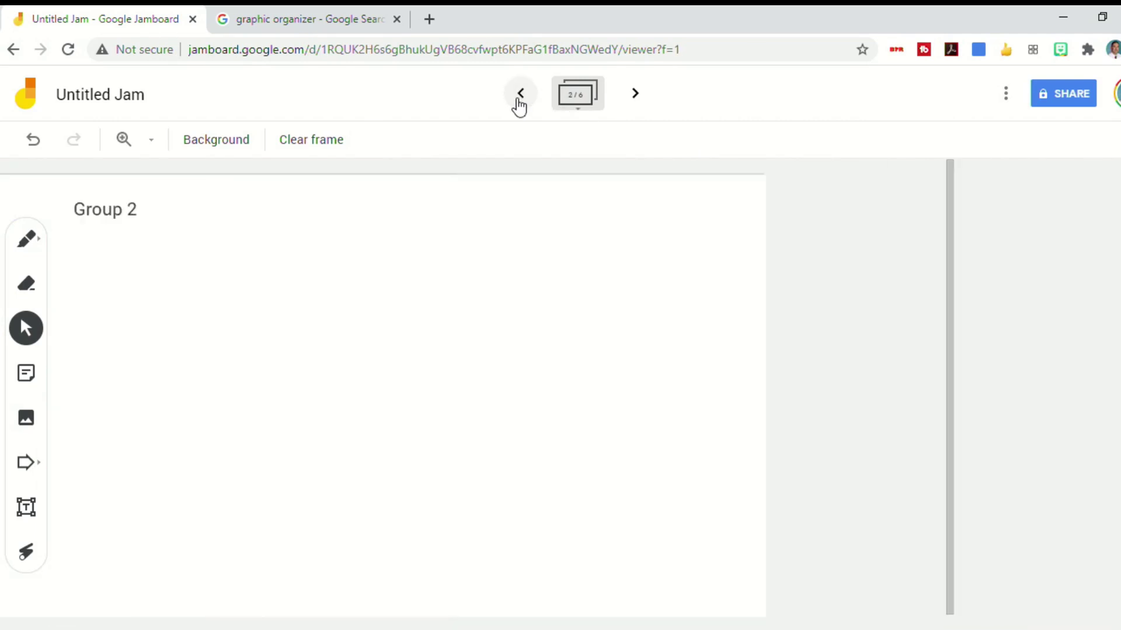
click(518, 106)
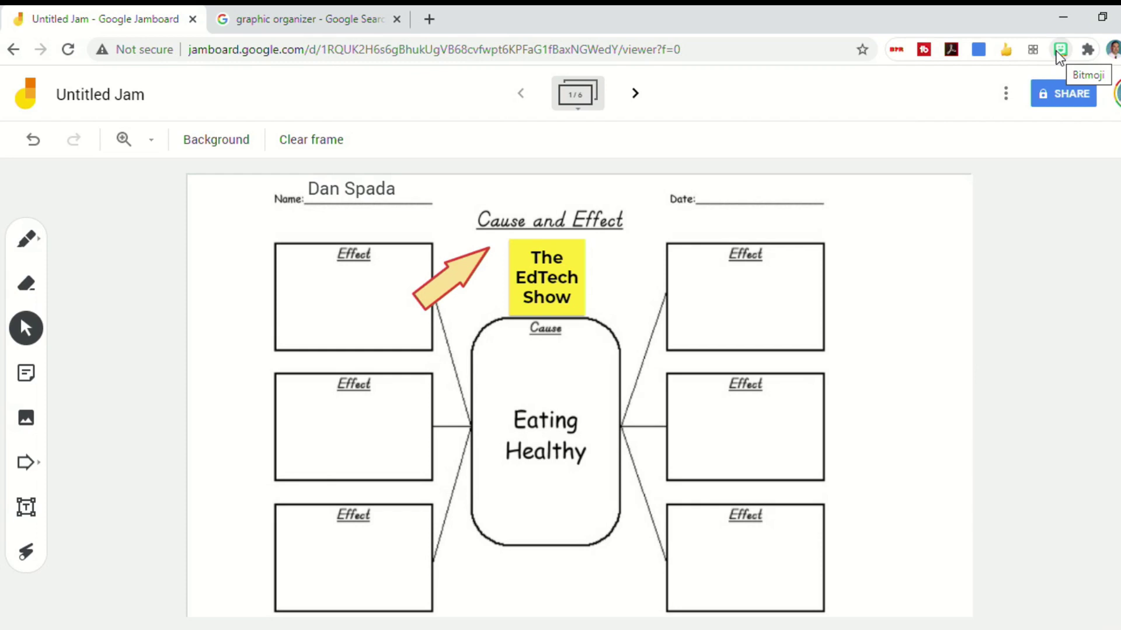
Copy a Bitmoji from the Bitmoji extension picker and close the picker
click(1059, 52)
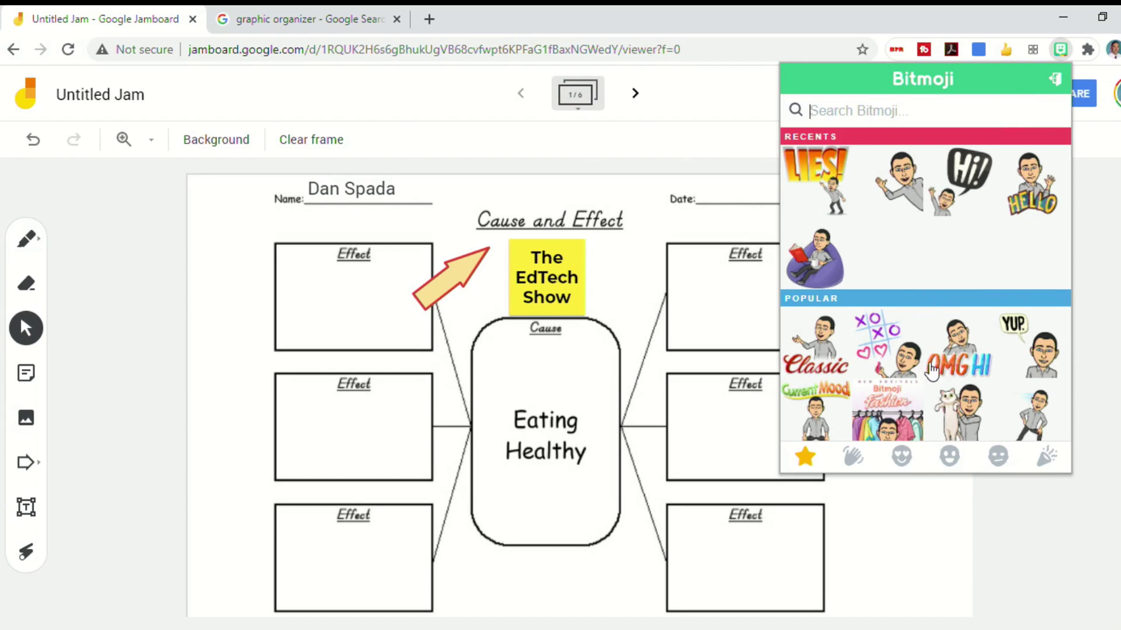
click(1070, 195)
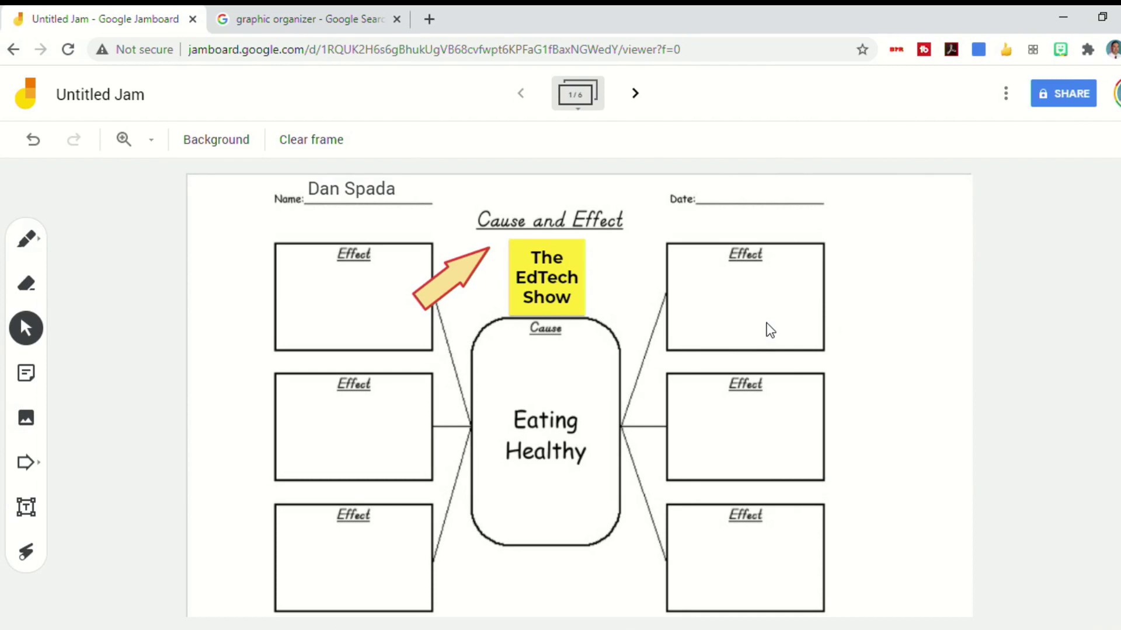
Paste the reading-on-books Bitmoji, shrink it and place it in the bottom-left Effect box
key(ctrl+v)
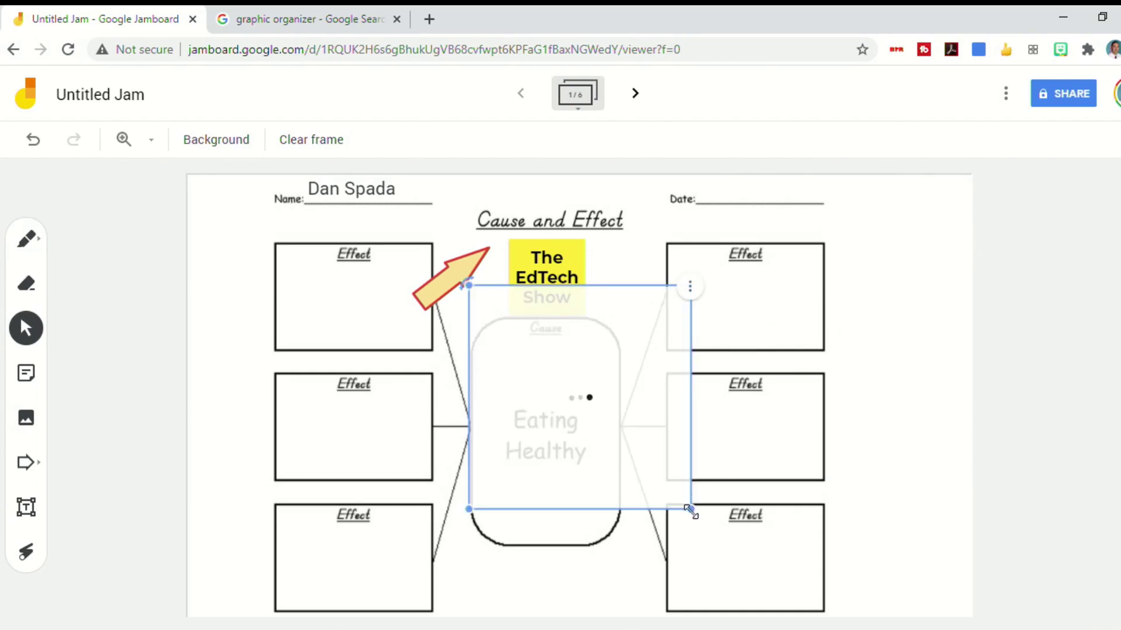
drag(691, 510, 584, 401)
drag(487, 324, 187, 520)
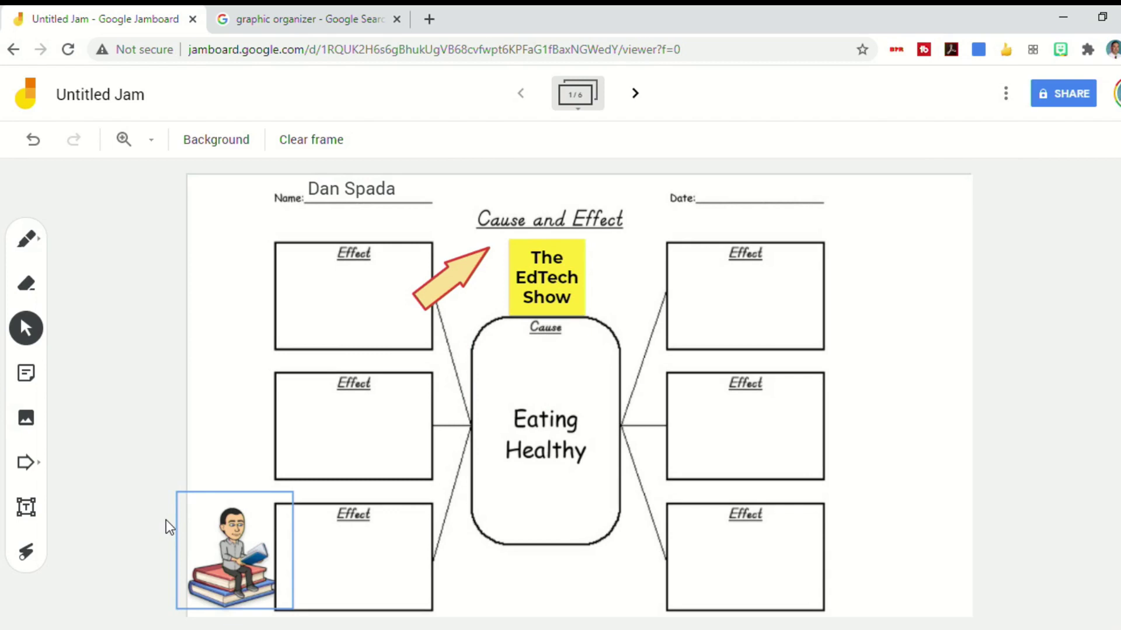
drag(180, 520, 247, 430)
key(ctrl+z)
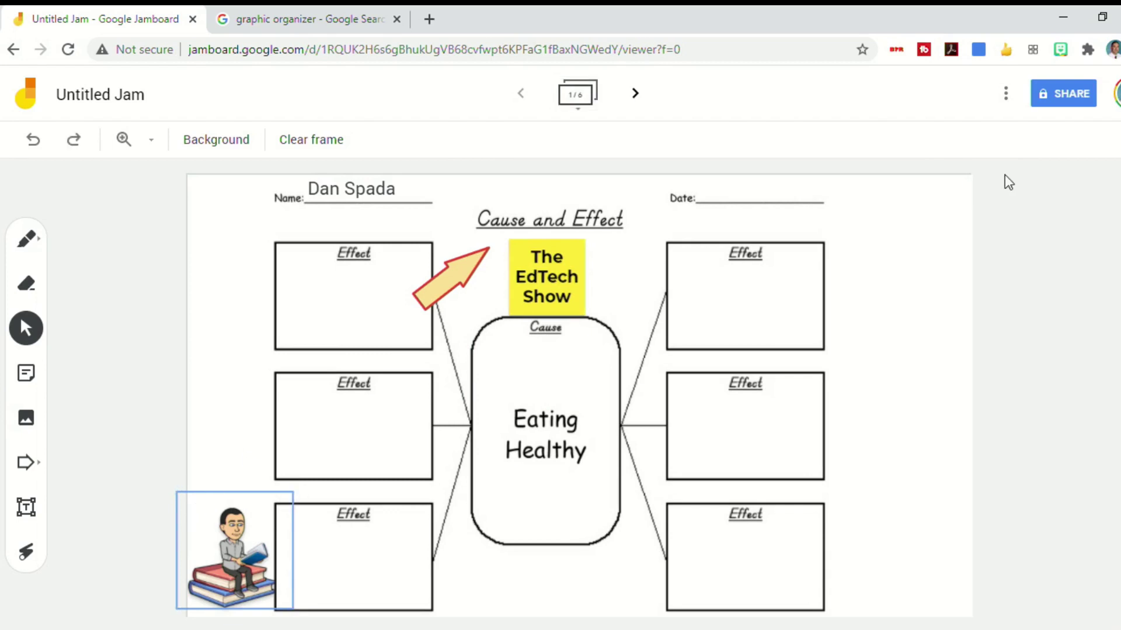
Bring up the jam's More Actions menu with Rename, Download as PDF and Save frame as image
click(1006, 104)
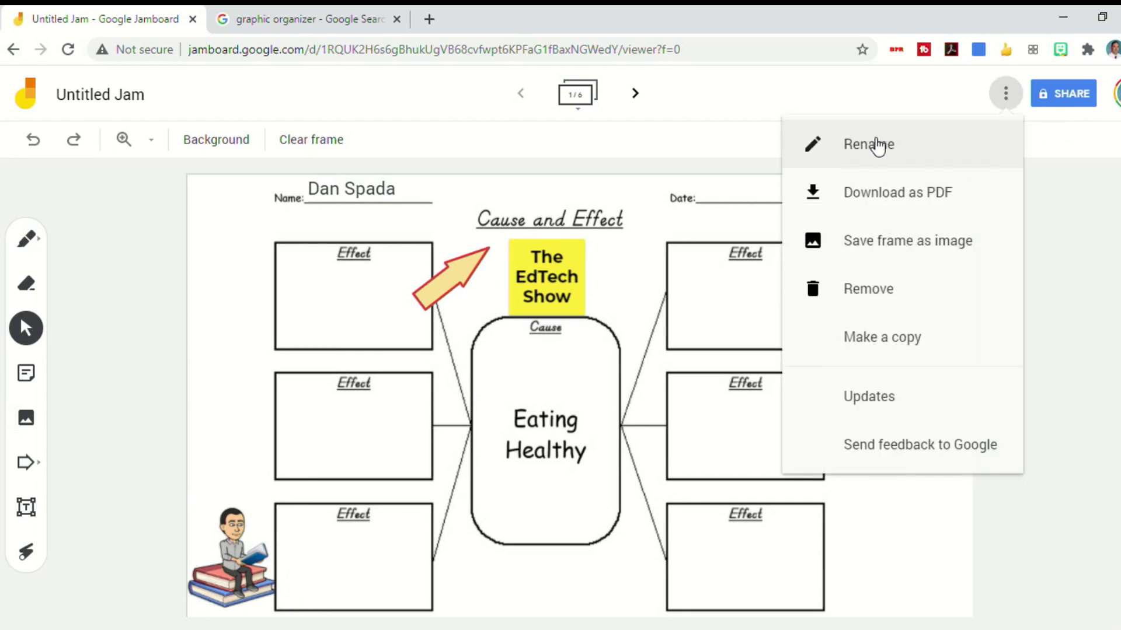